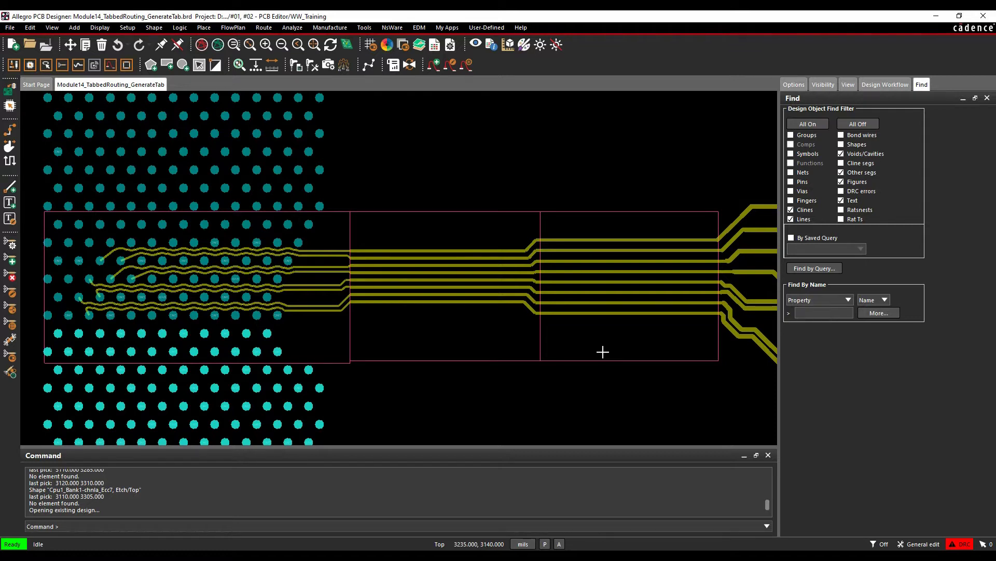
Start the Generate Tab tool for tabbed routing, accept the prototype notice and move the dialog clear of the traces
left_click(264, 27)
left_click(280, 247)
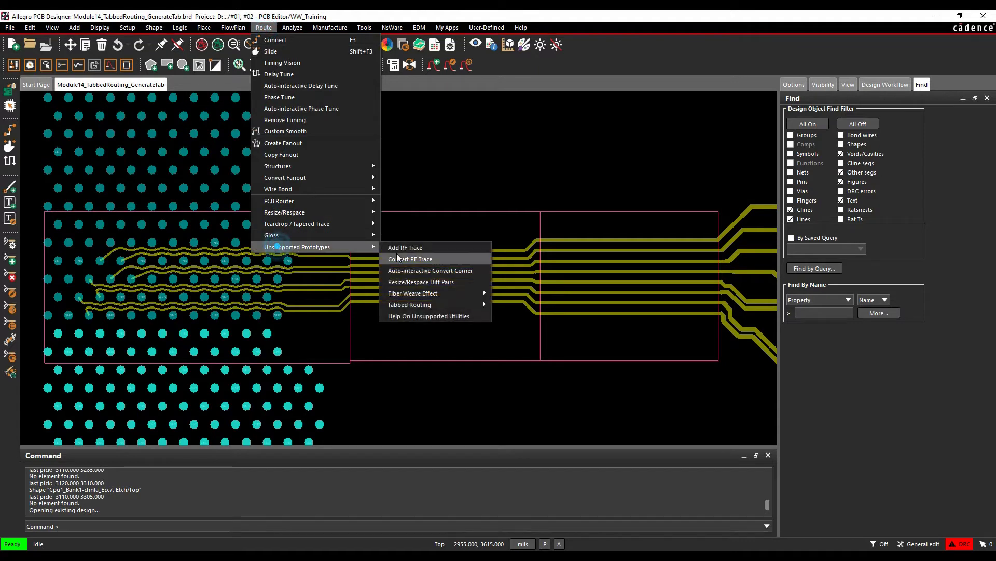
left_click(409, 305)
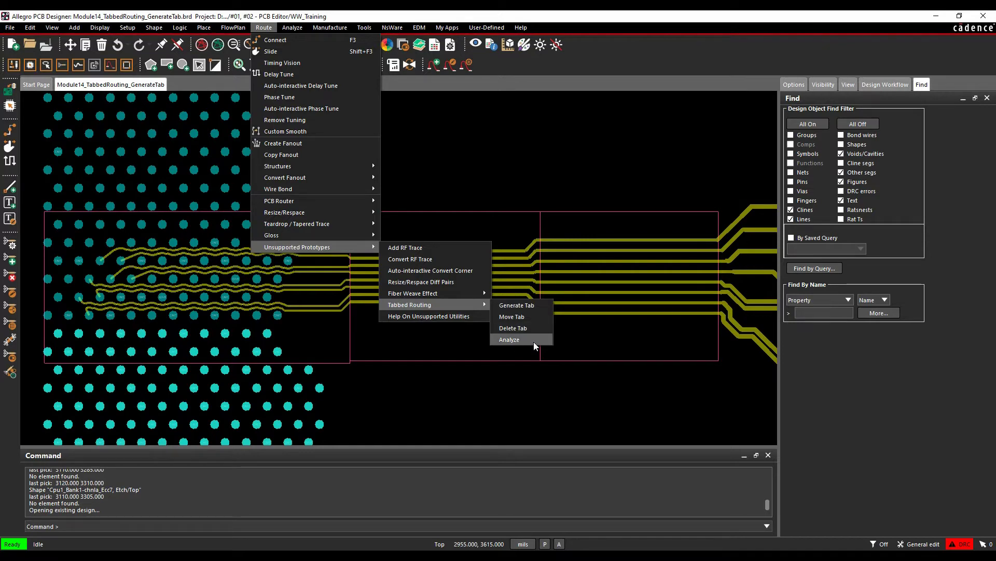
left_click(515, 307)
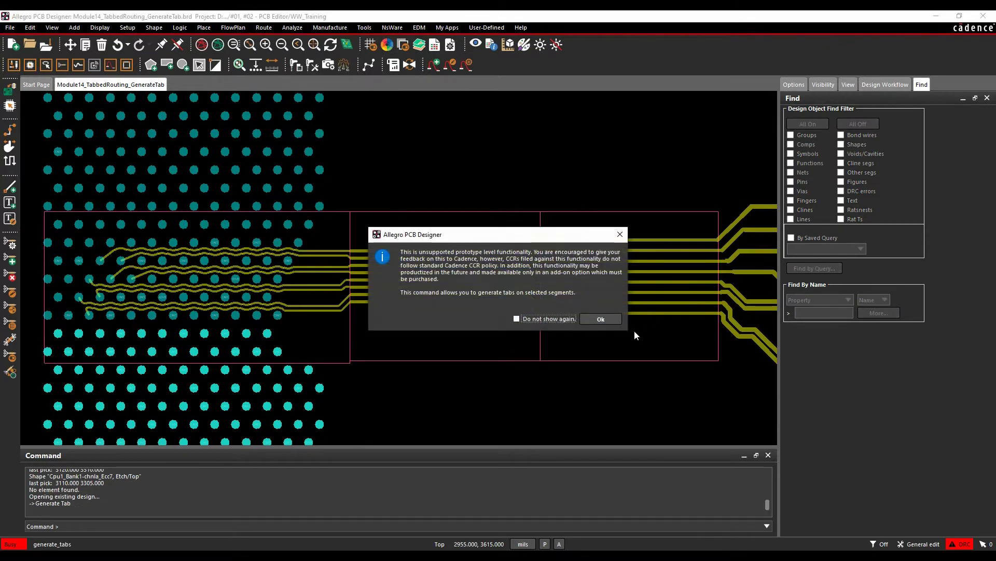
left_click(601, 319)
left_click_drag(712, 132, 379, 99)
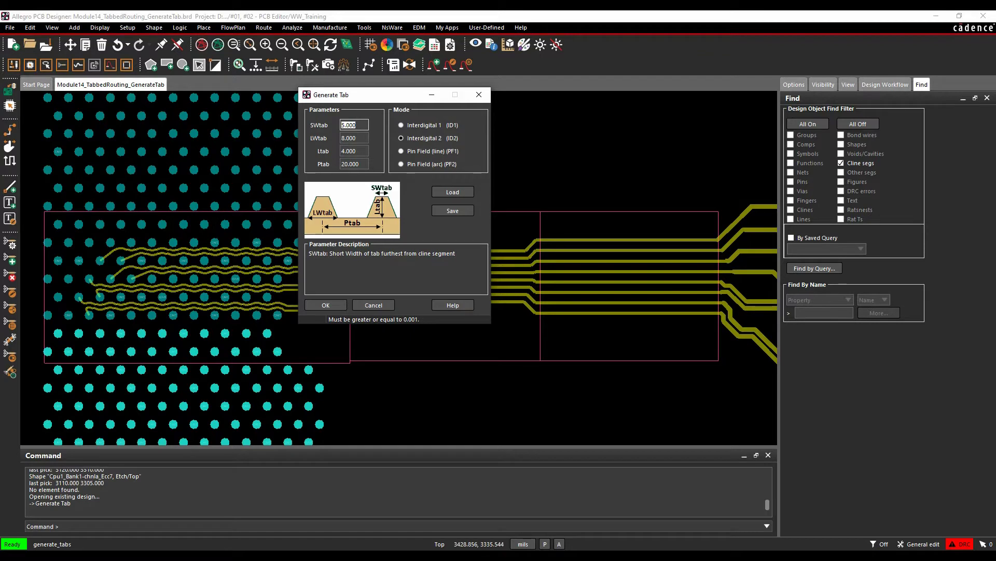
Generate Pin Field (arc) tabs with SWtab 6, LWtab 10 and Ltab 5 on the wavy traces in the pin field
left_click(401, 125)
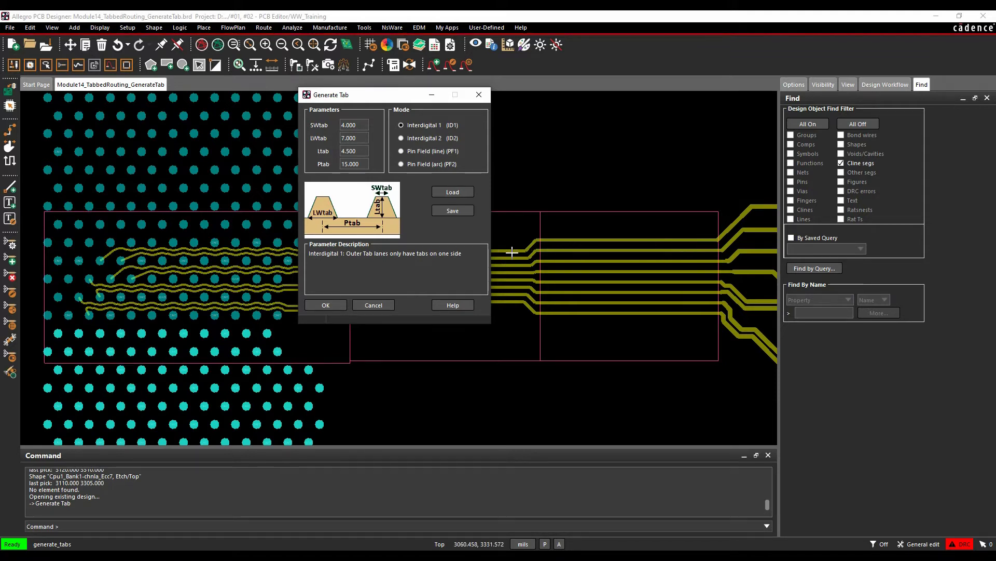
left_click(405, 152)
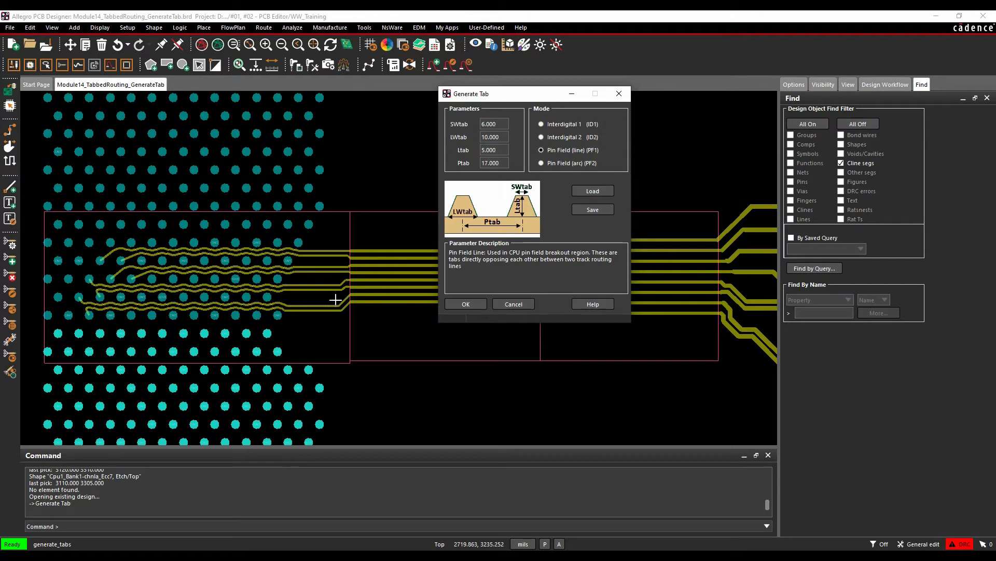
left_click(541, 163)
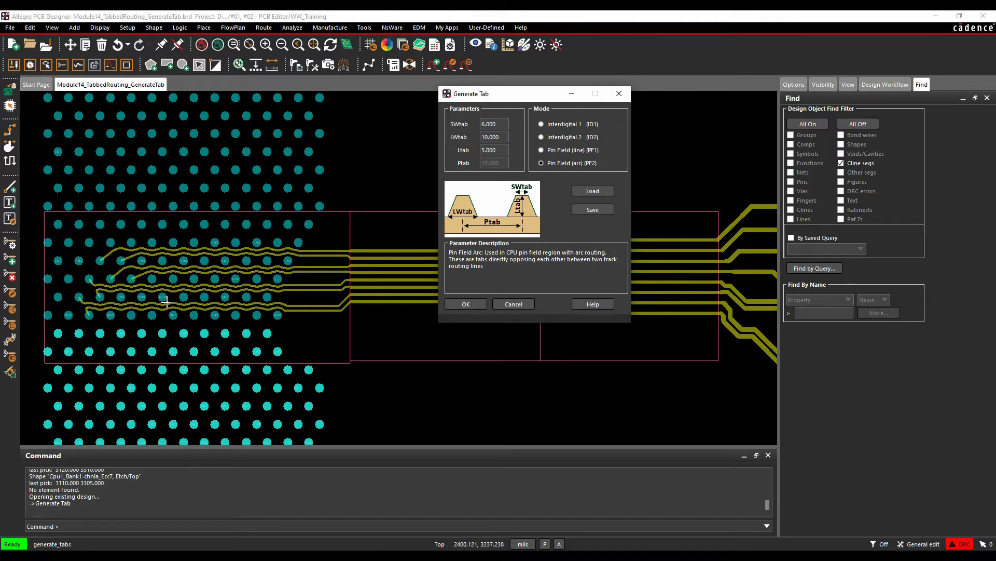
scroll(165, 301, "up", 2)
left_click_drag(522, 95, 690, 120)
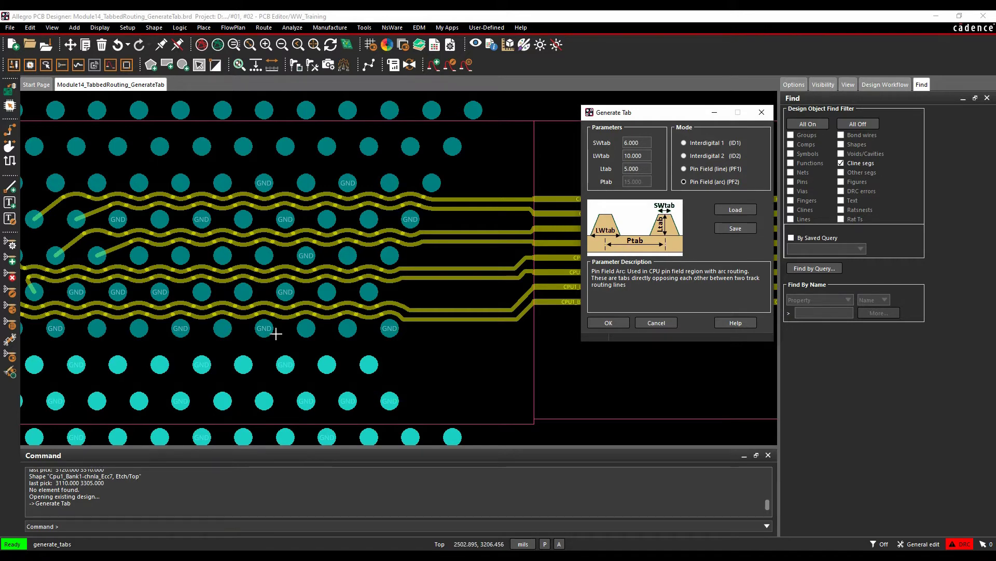
scroll(276, 333, "down", 2)
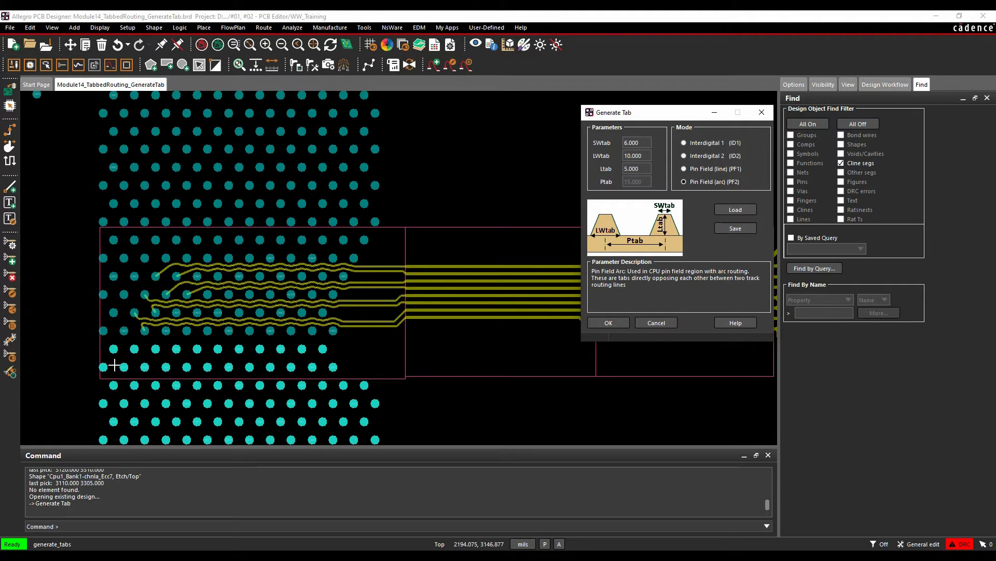
left_click_drag(131, 337, 368, 239)
Examine the new tabs beside the pins, briefly showing the Top layer's DRC markers at the angled tab near the GND pin
scroll(205, 264, "up", 2)
scroll(205, 264, "up", 2)
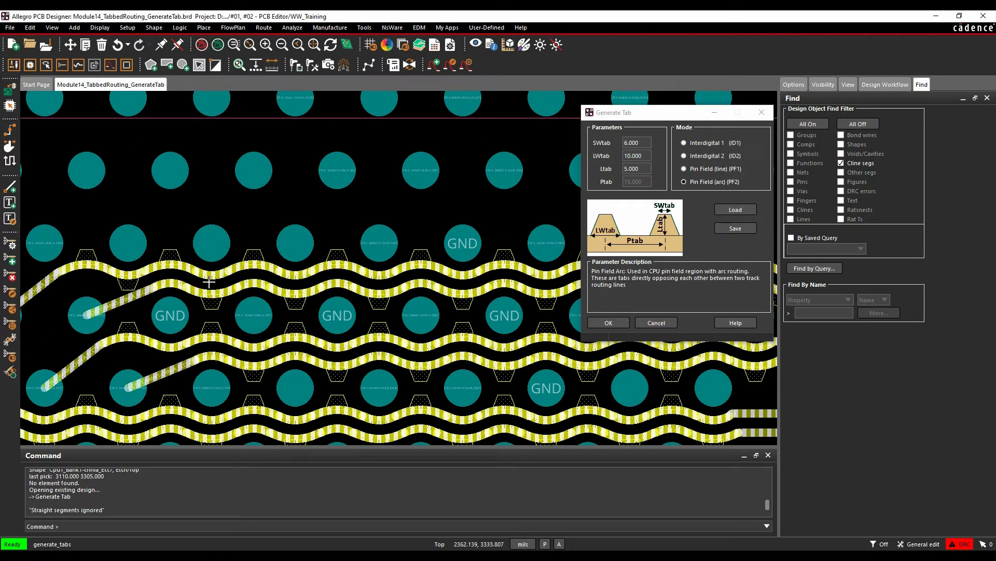
scroll(208, 311, "down", 2)
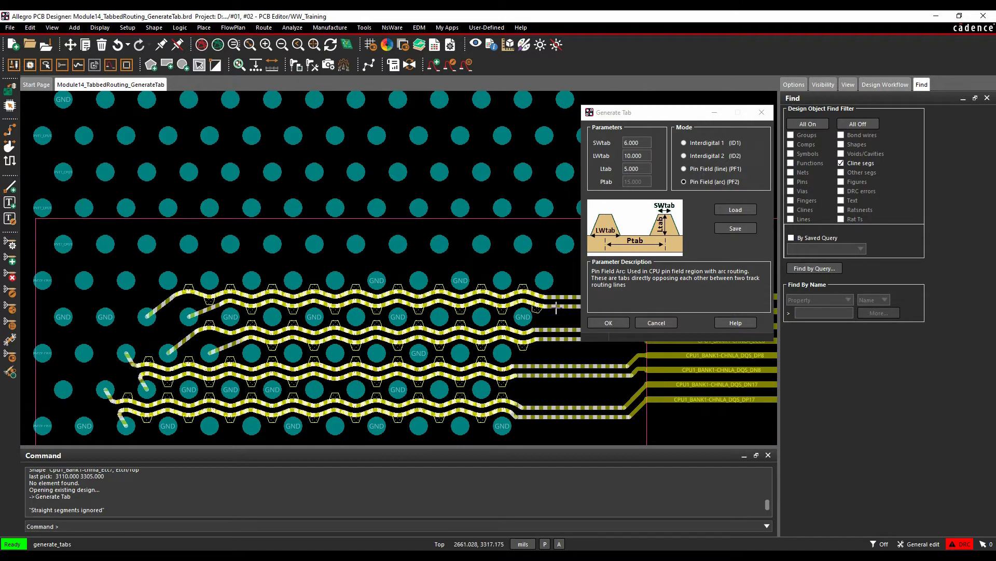
scroll(545, 314, "up", 4)
scroll(515, 312, "up", 2)
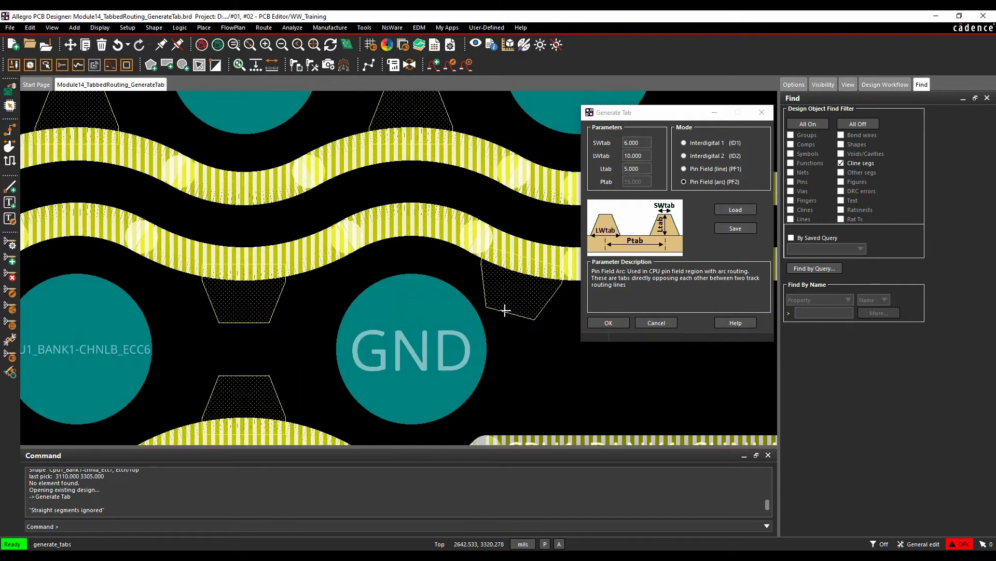
left_click(821, 85)
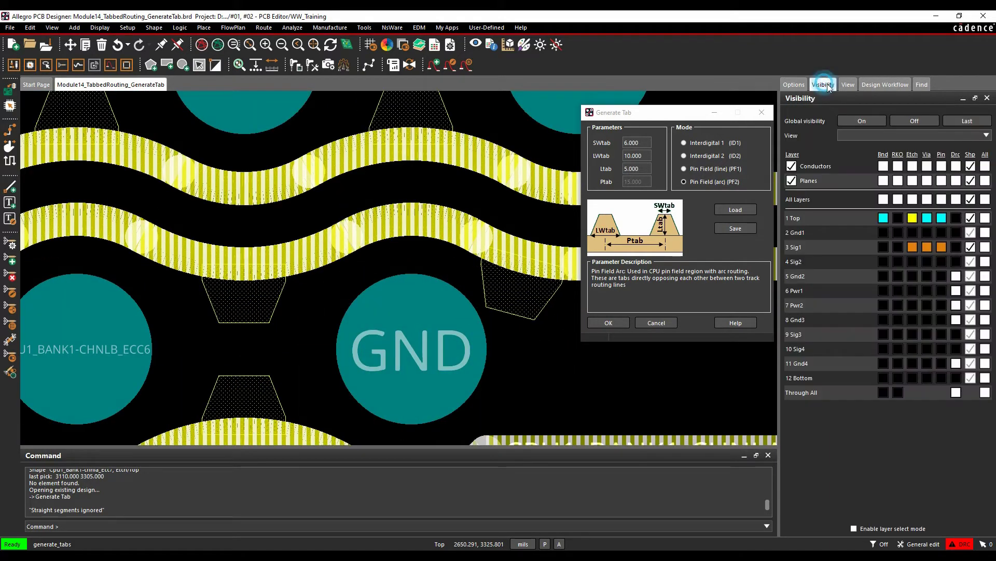
left_click(956, 217)
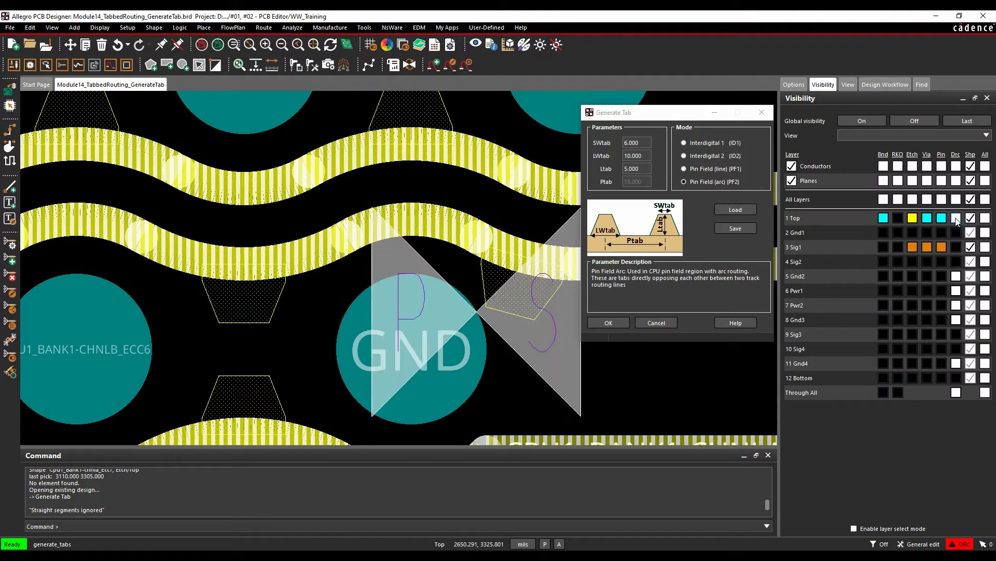
left_click(955, 218)
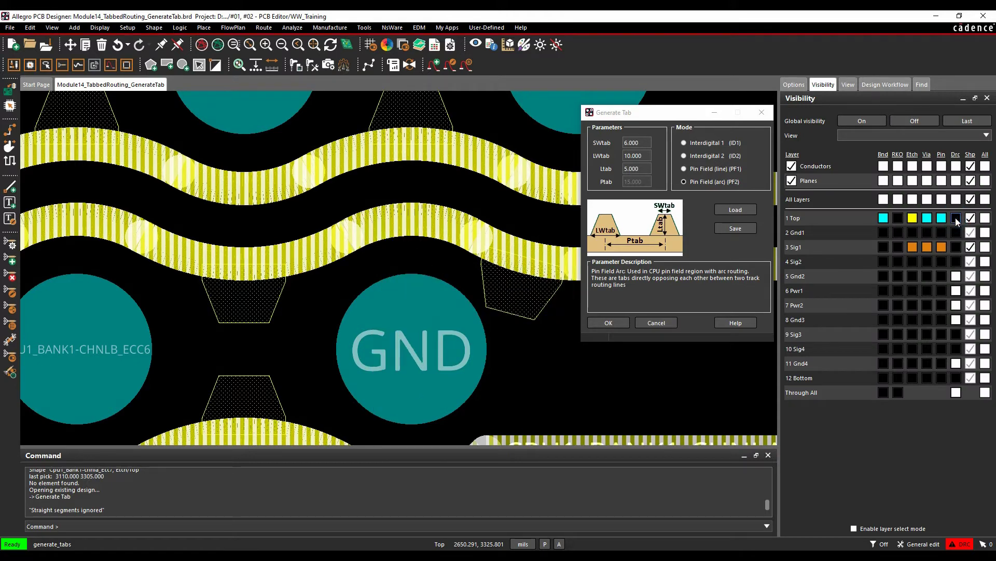
scroll(373, 265, "down", 2)
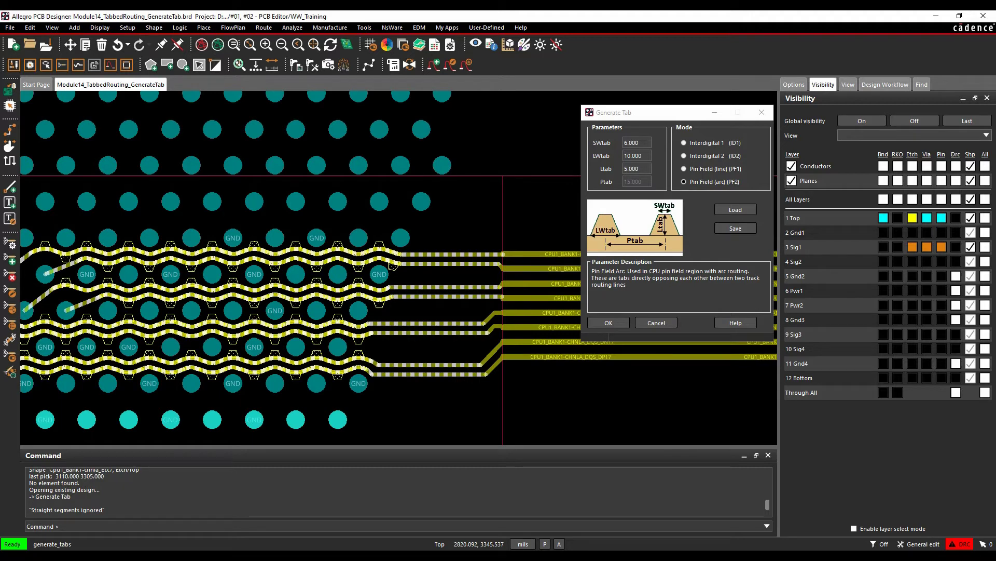
Generate Pin Field (line) tabs with a 17 mil pitch on the straight trace segments leaving the pin field
left_click(685, 169)
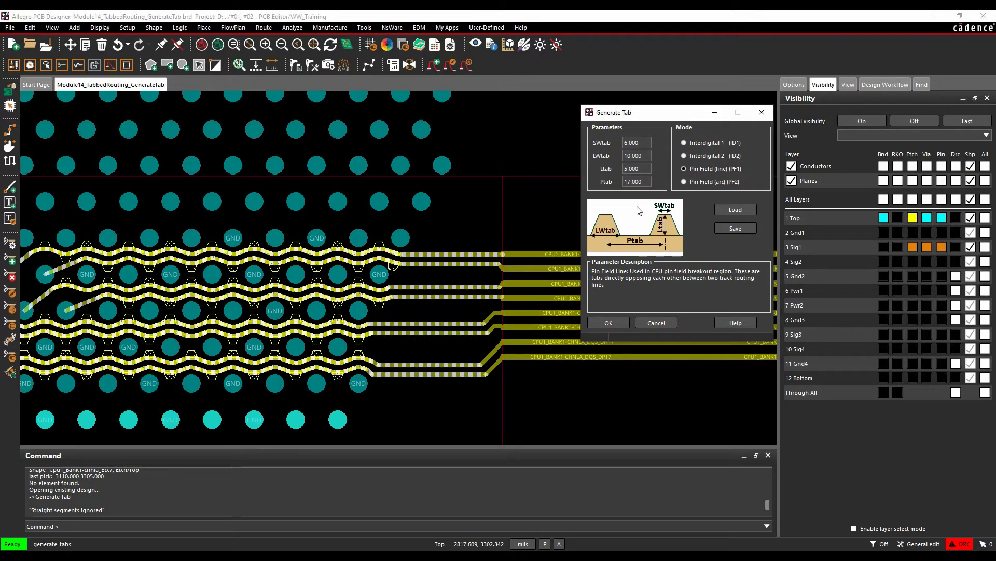
left_click(648, 157)
left_click(440, 386)
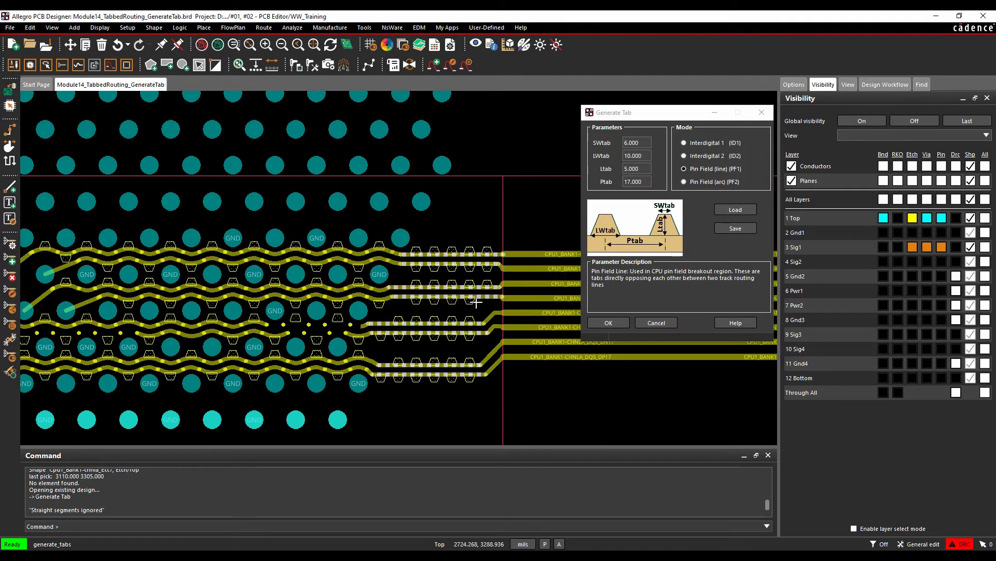
Generate Interdigital 2 tabs on the middle region's straight traces with SWtab 4, LWtab 7, Ltab 3 and Ptab 15
key("Right")
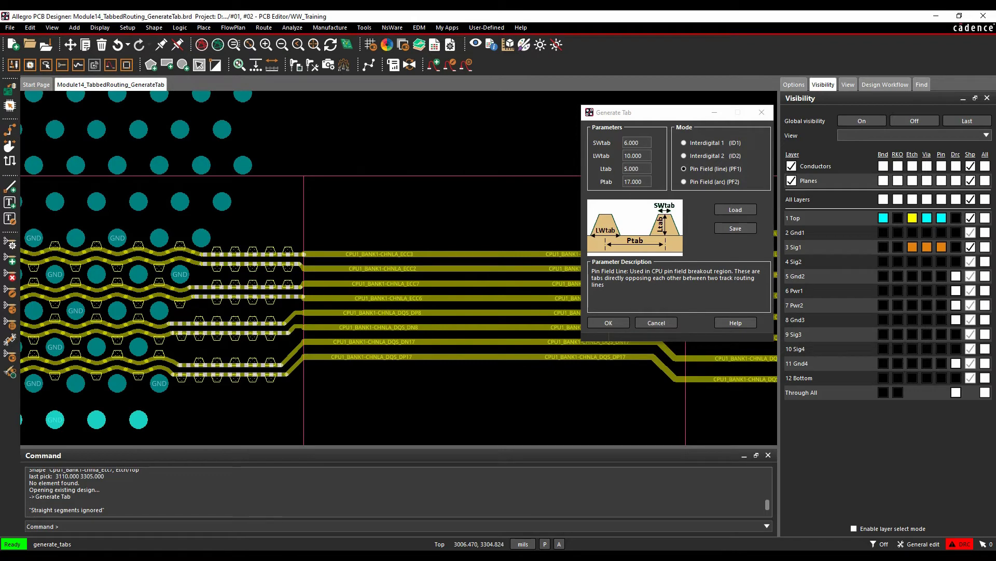
left_click(683, 156)
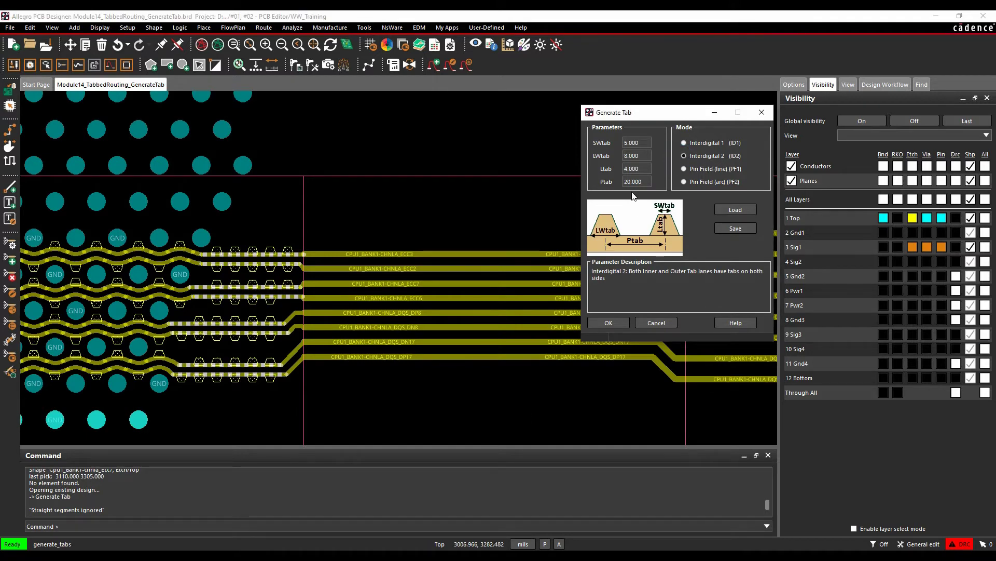
left_click(646, 140)
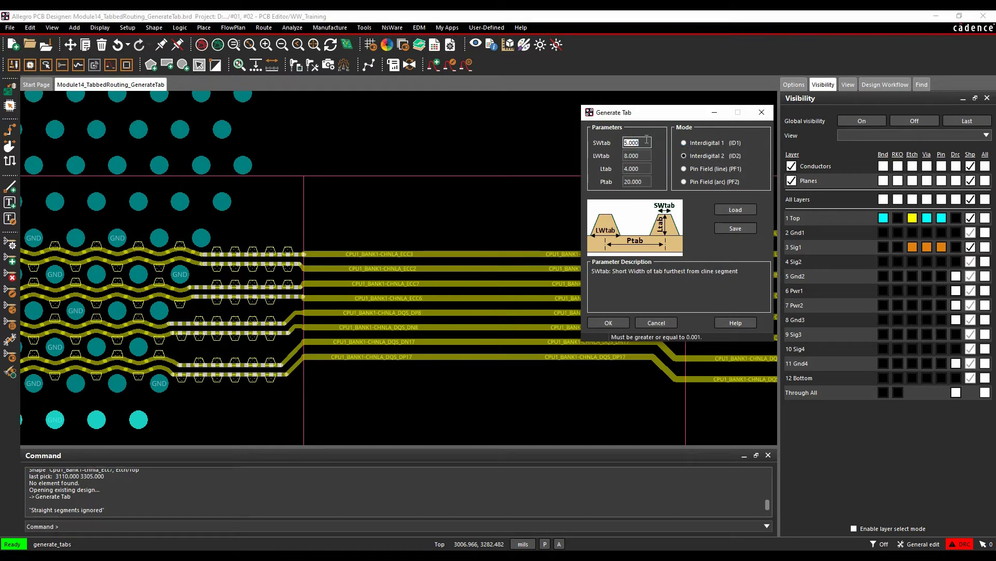
type("4")
left_click(649, 155)
type("7")
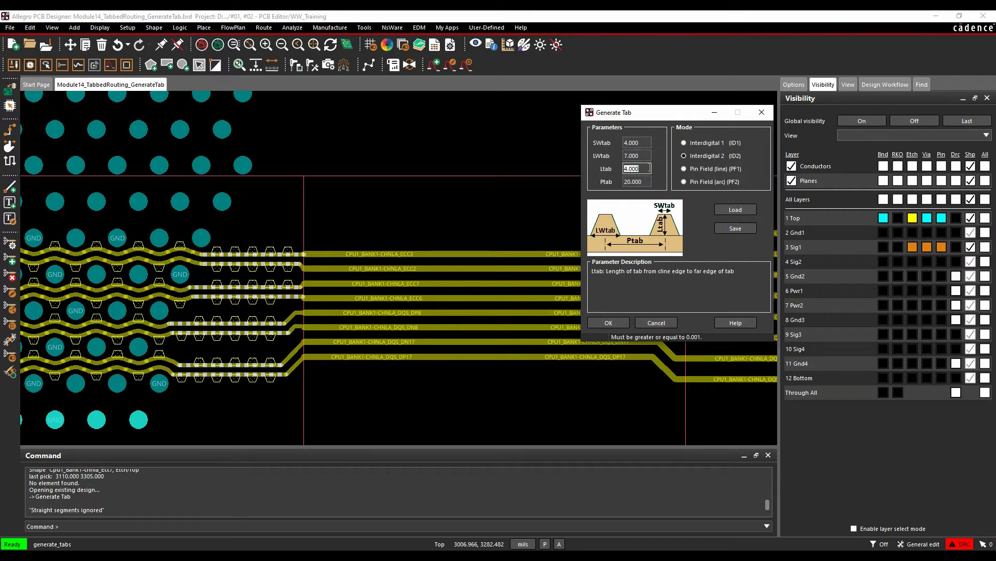
type("3")
left_click(652, 180)
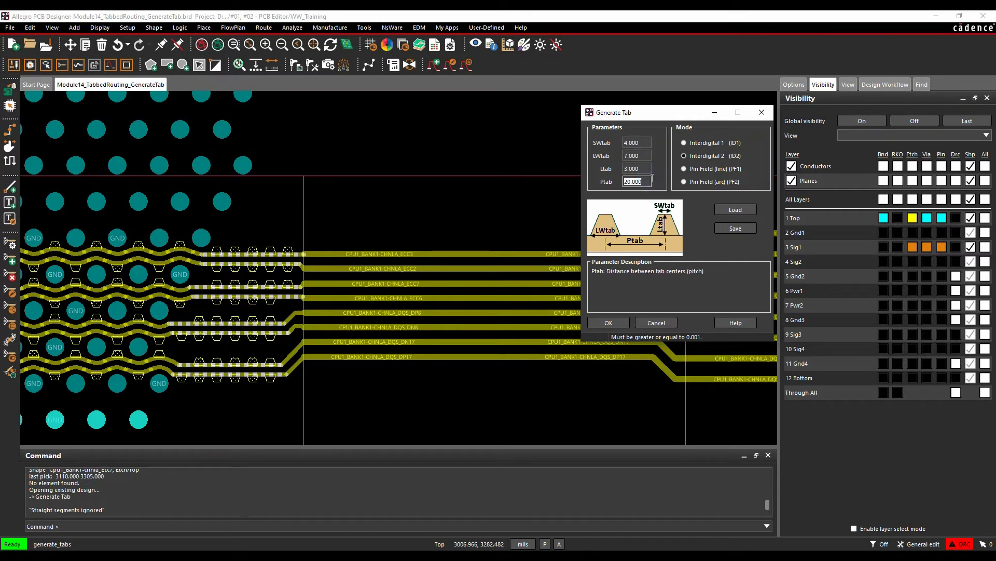
type("15")
key("Tab")
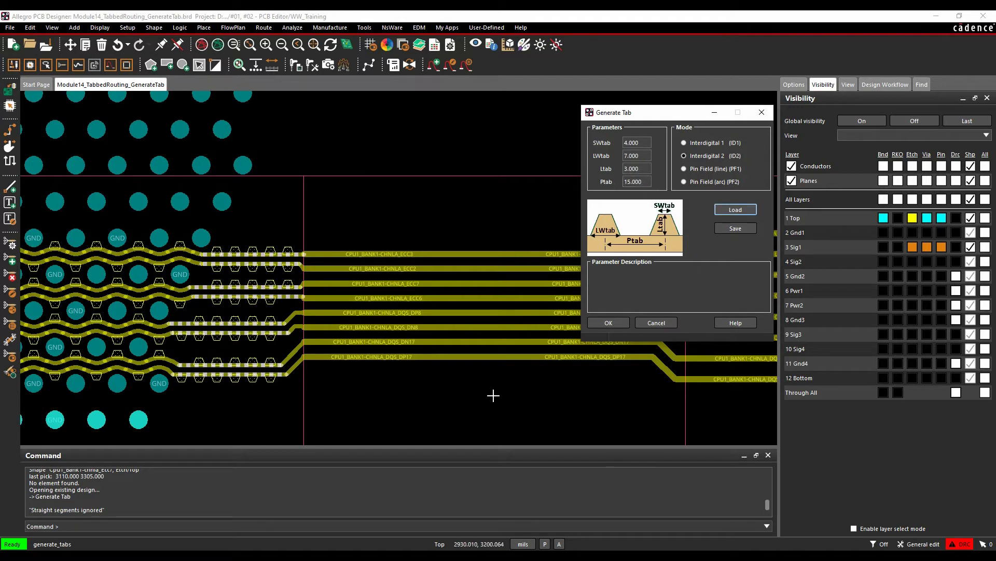
left_click_drag(400, 382, 511, 226)
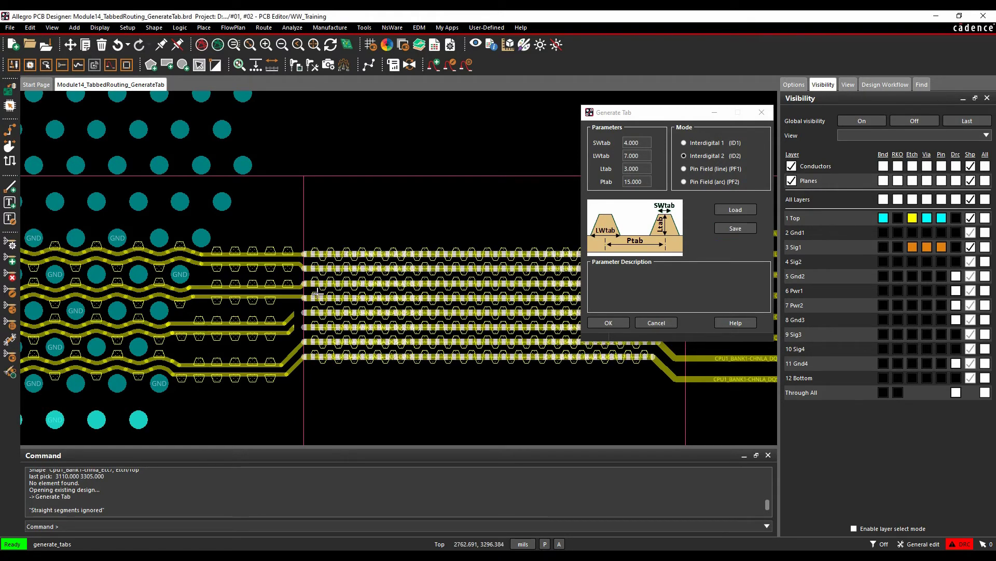
Set the Interdigital 2 tab parameters to SWtab 5, LWtab 8, Ltab 4 and Ptab 20 for the wider-spaced region
key("Right")
key("Right")
key("Right")
key("Right")
key("Right")
key("Right")
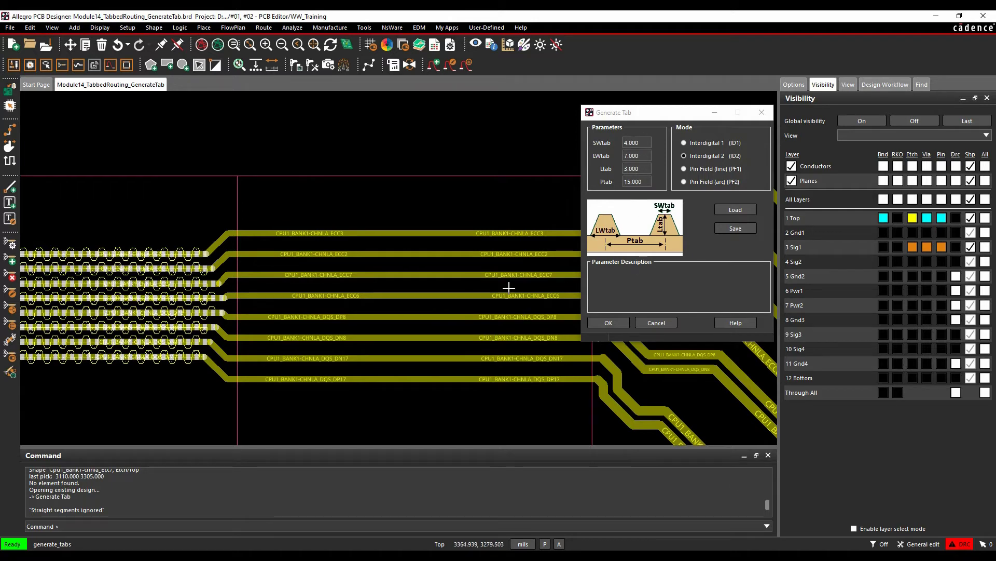
double_click(637, 140)
type("5")
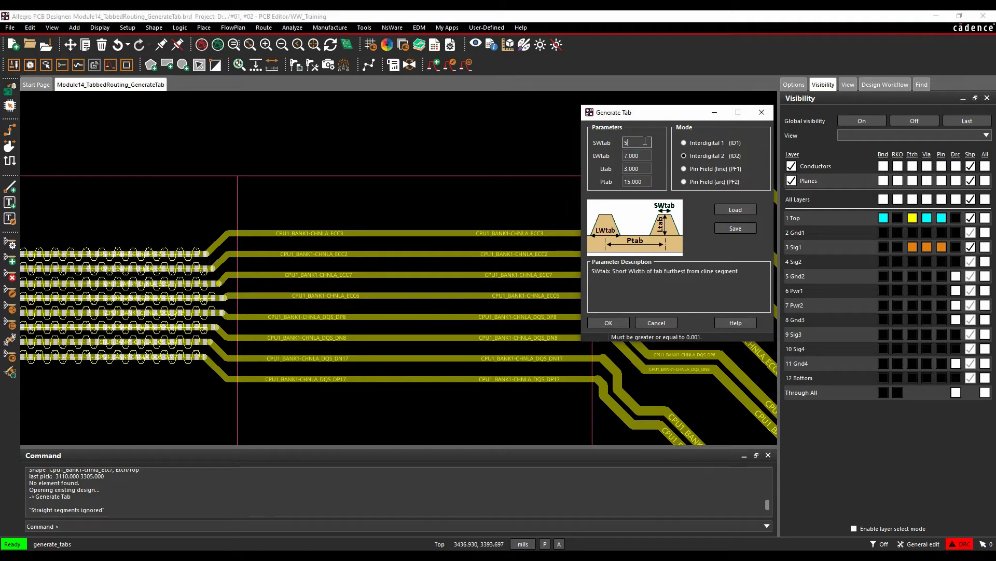
double_click(649, 155)
type("8")
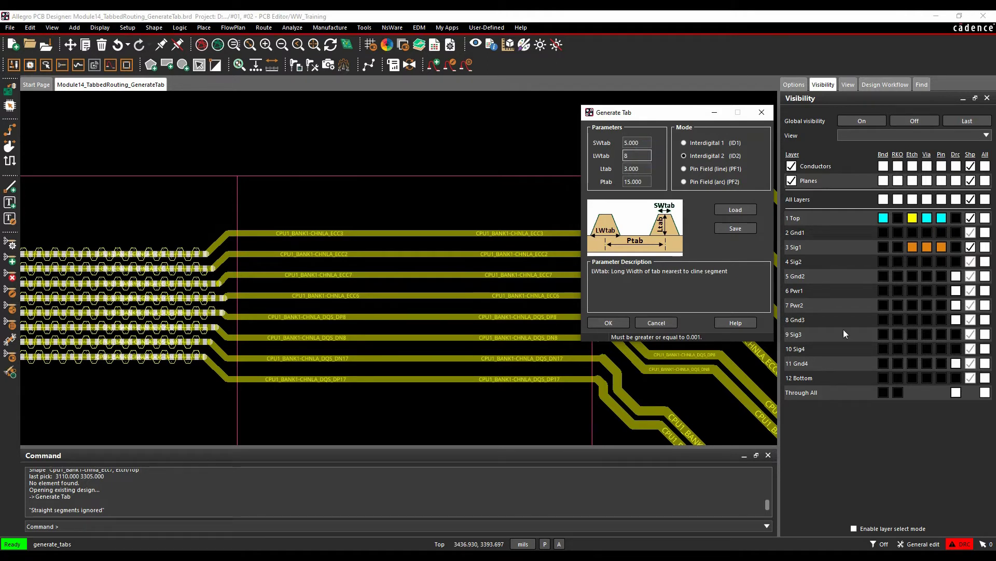
double_click(649, 168)
type("4")
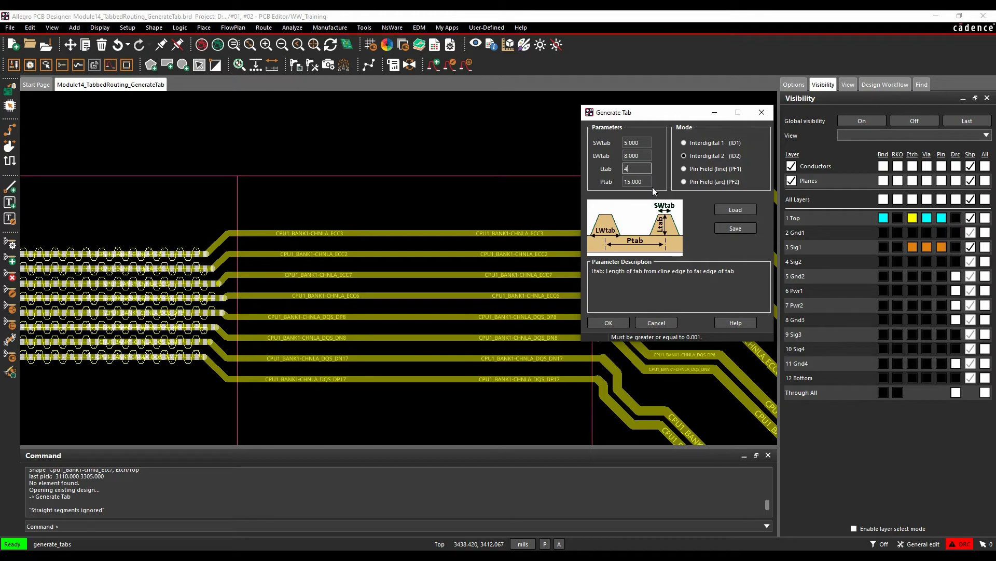
double_click(650, 181)
type("2")
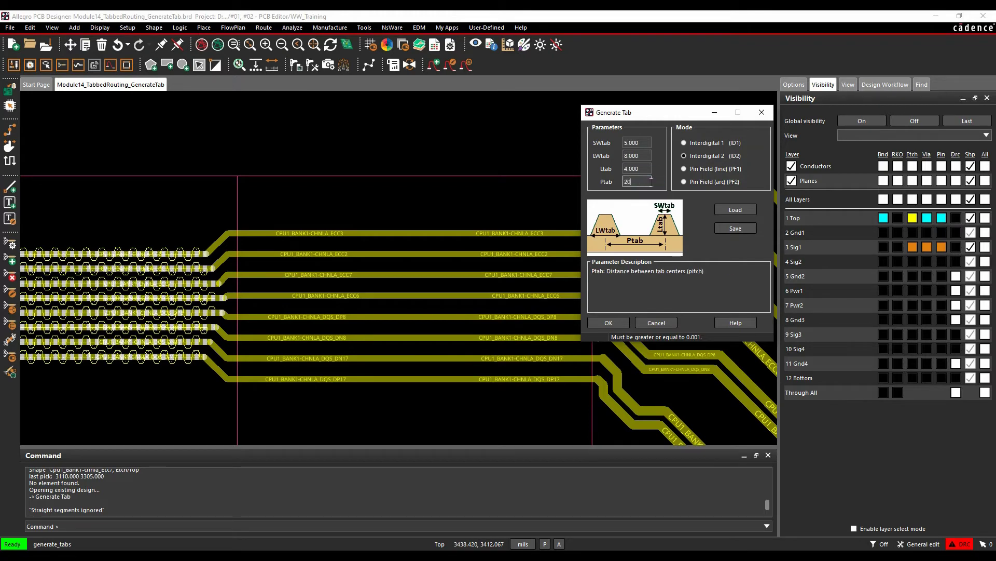
type("000")
Generate the tabs on all eight straight traces in the wider-spaced region and finish the command
left_click_drag(359, 401, 530, 207)
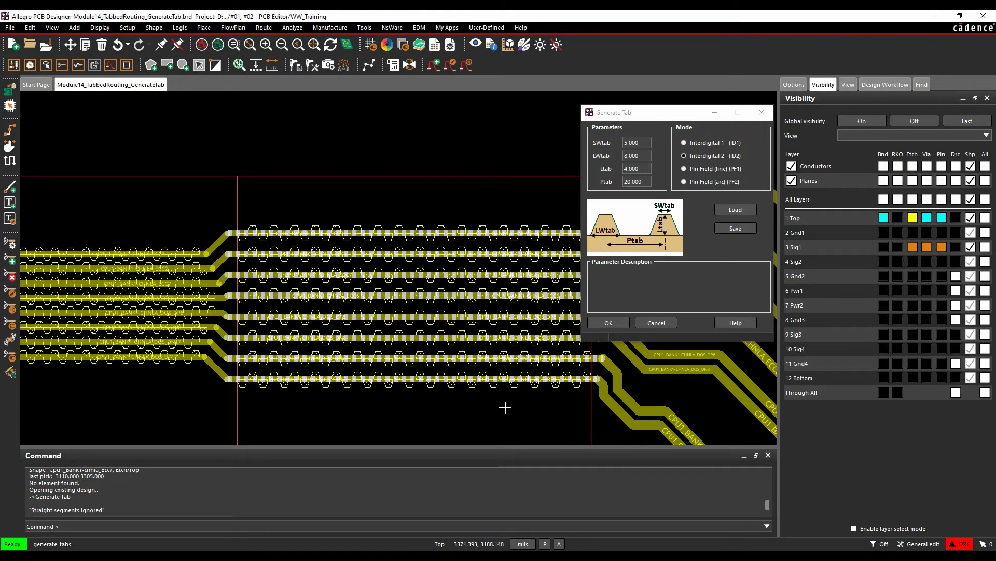
right_click(416, 209)
left_click(426, 212)
Examine how the interdigital tabs on neighbouring traces interleave, from the wider-spaced region back towards the pin field
scroll(363, 264, "up", 5)
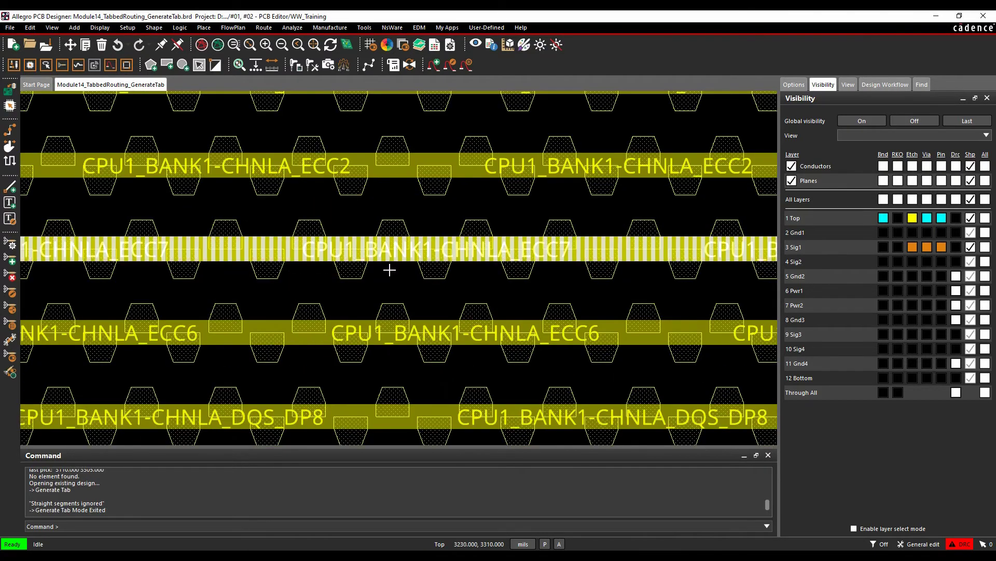
scroll(329, 296, "up", 3)
scroll(305, 327, "down", 2)
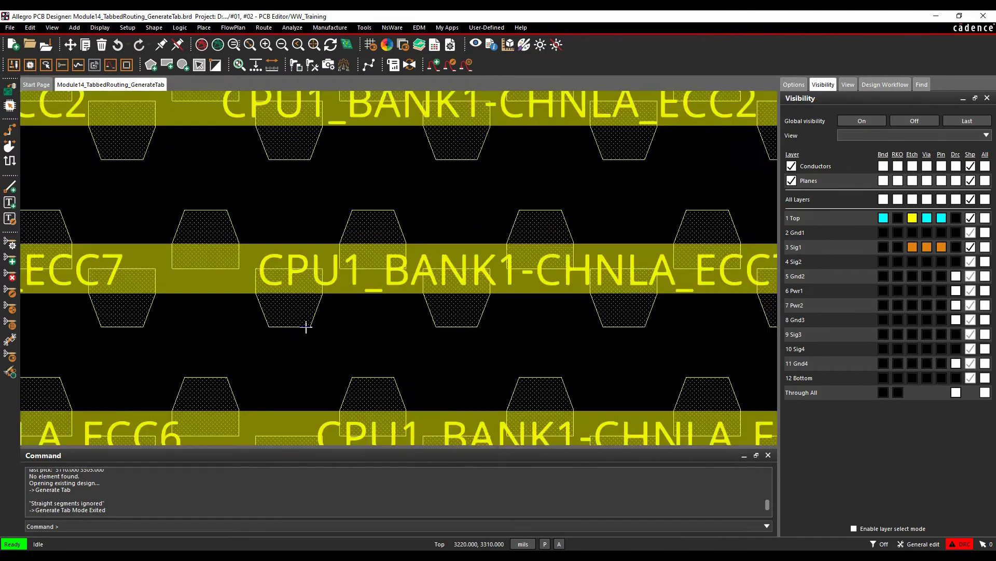
scroll(306, 327, "down", 5)
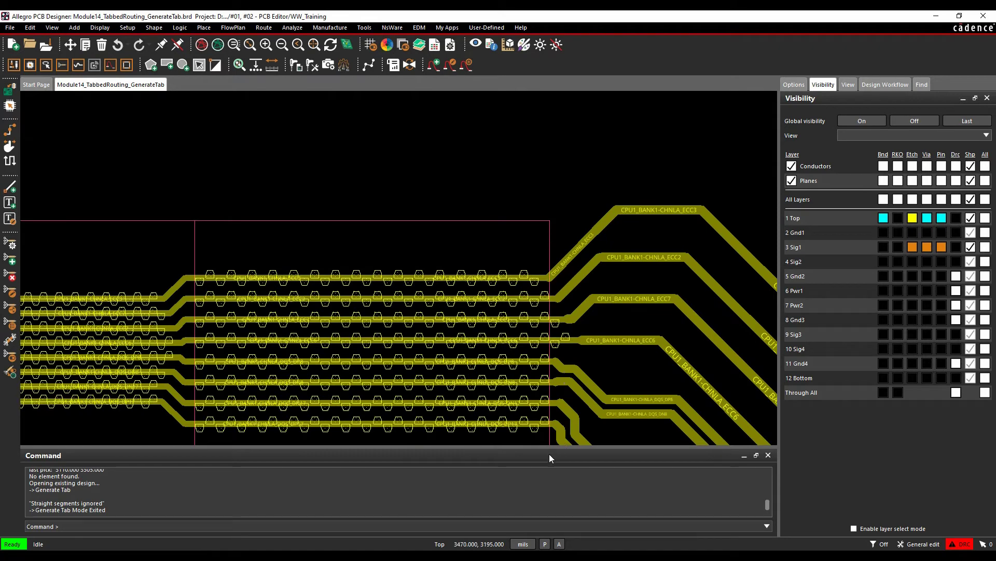
key("Left")
key("Left")
key("Left")
key("Left")
key("Left")
key("Left")
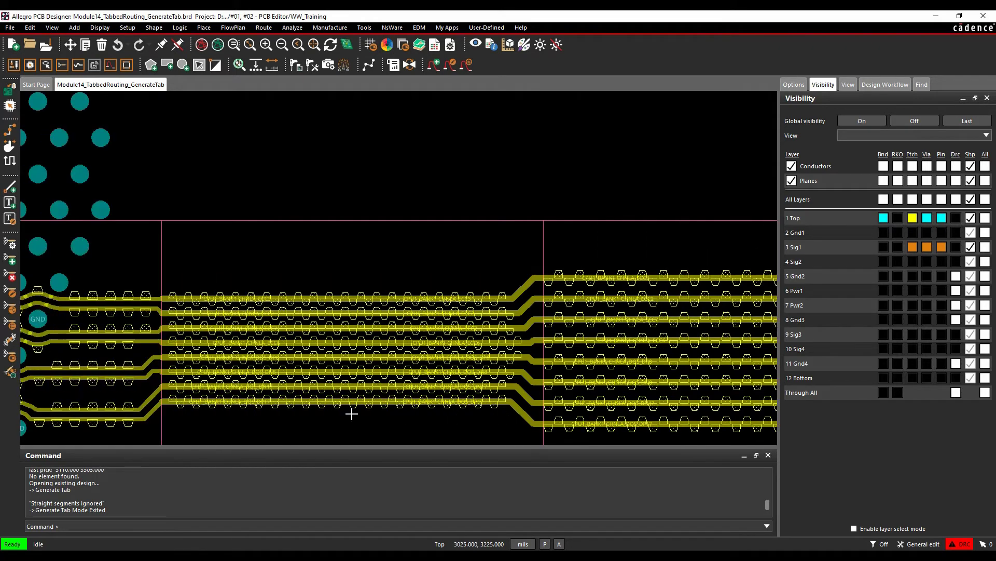
Use Move Tab with shapes selectable to slide the first straight-section tab on CPU1_BANK1-CHNLA_DQS_DP8 closer to the pin field
key("Left")
key("Left")
key("Left")
key("Left")
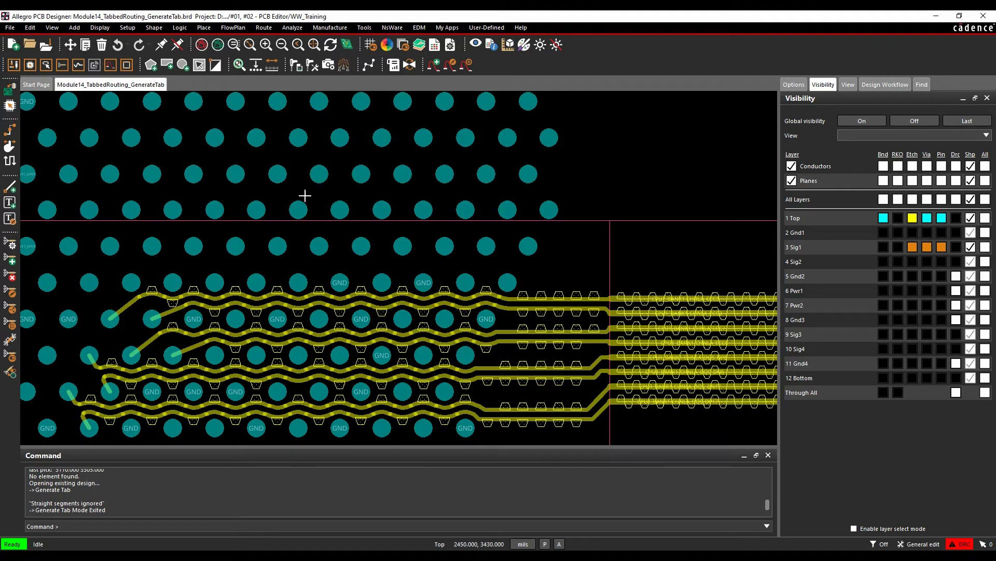
left_click(293, 30)
mouse_move(264, 28)
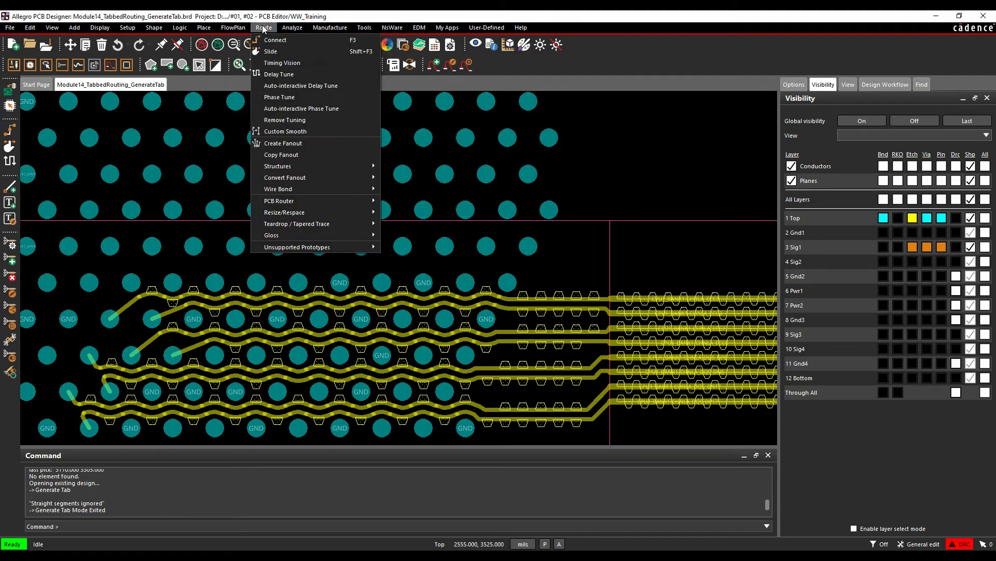
mouse_move(293, 247)
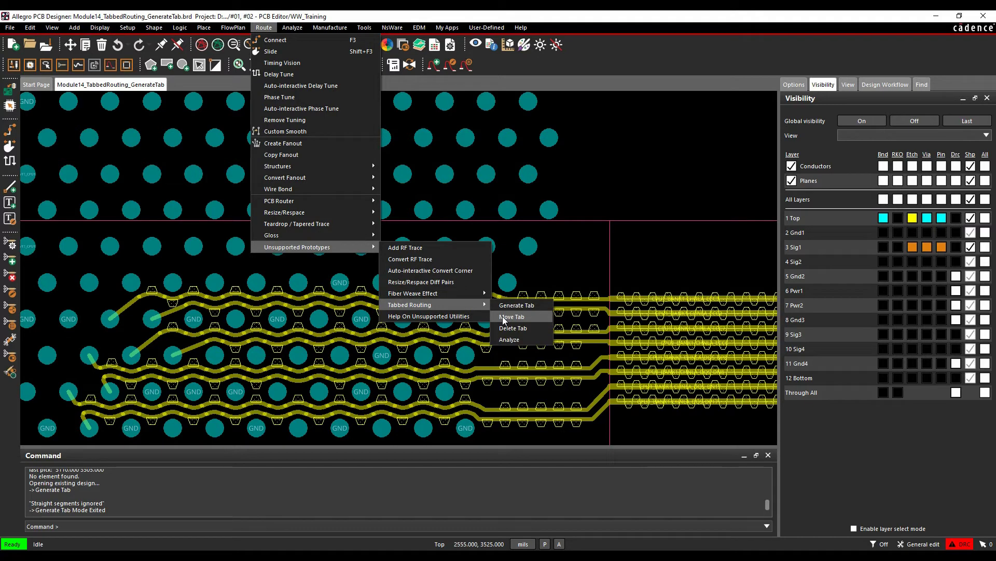
left_click(503, 318)
left_click(604, 315)
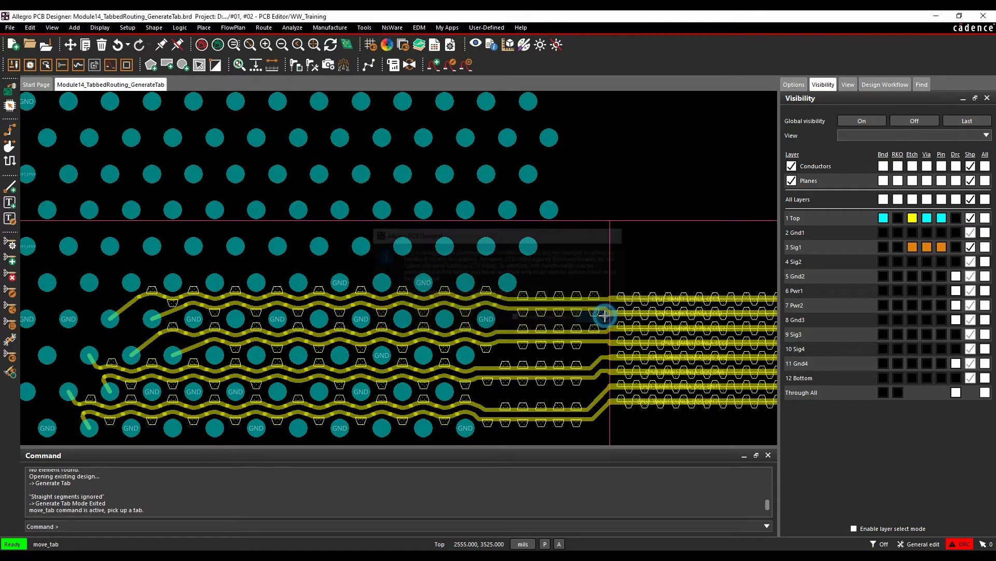
scroll(605, 315, "up", 5)
left_click(513, 341)
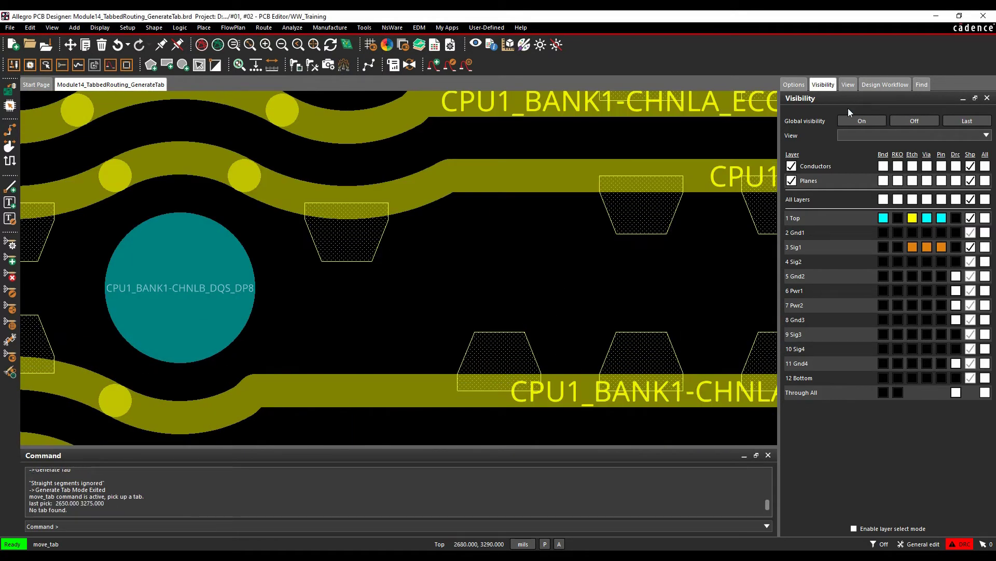
left_click(917, 86)
left_click(841, 145)
left_click(499, 349)
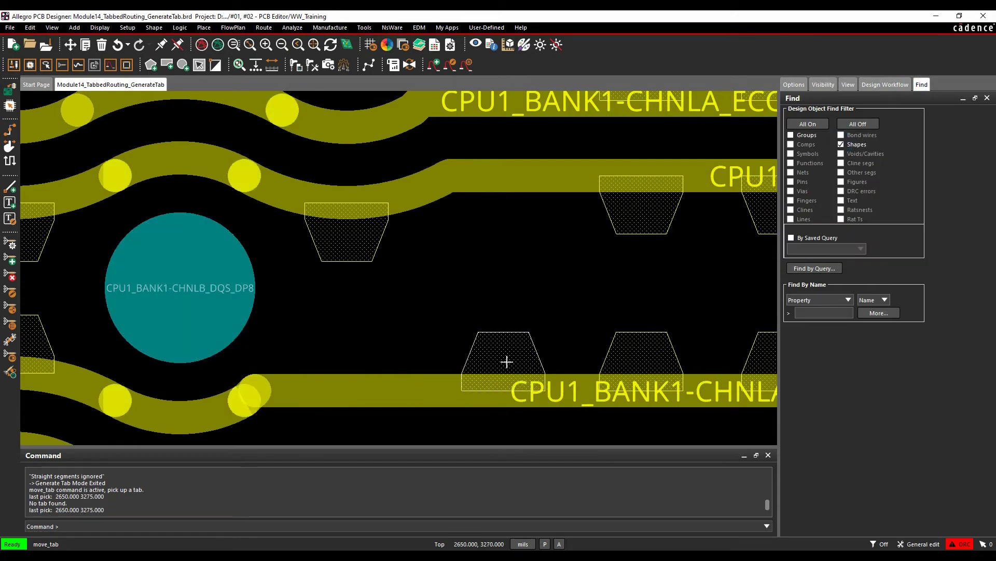
left_click(476, 361)
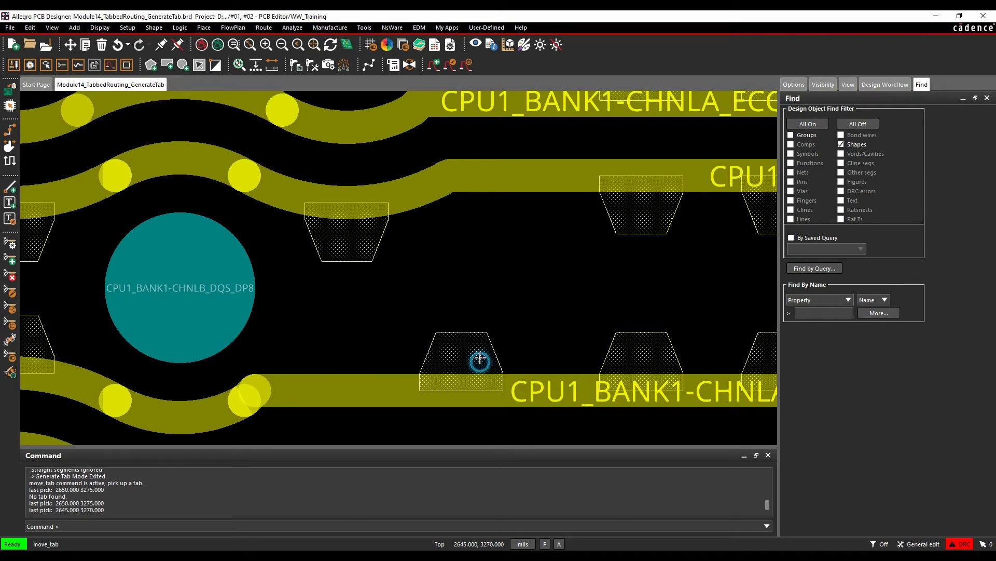
Shift the first pin-field tab on CPU1_BANK1-CHNLA_DQS_DP8 slightly towards the trace's starting pin and finish the Move Tab command
scroll(487, 290, "down", 2)
scroll(487, 291, "down", 2)
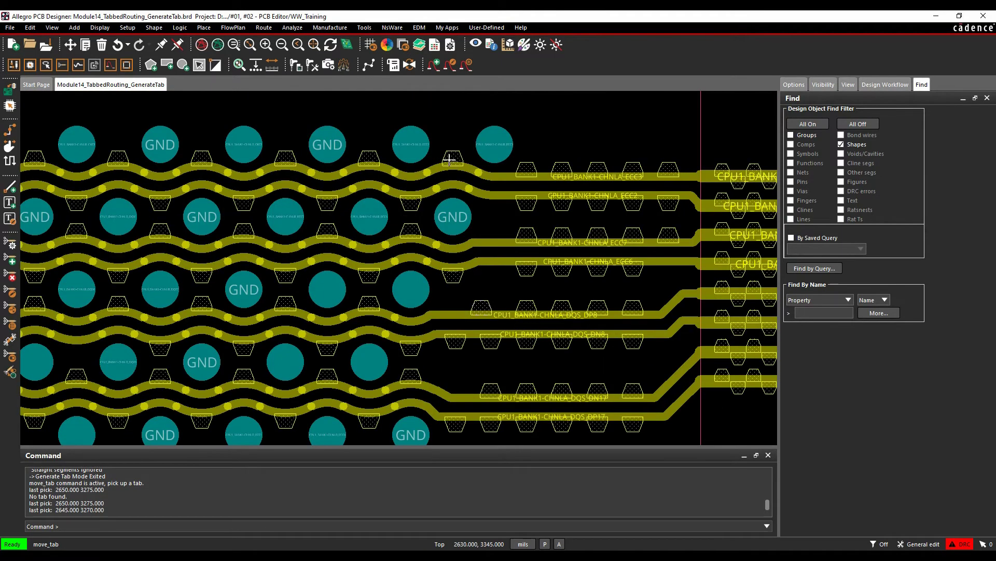
middle_click_drag(435, 175, 177, 284)
scroll(156, 299, "up", 2)
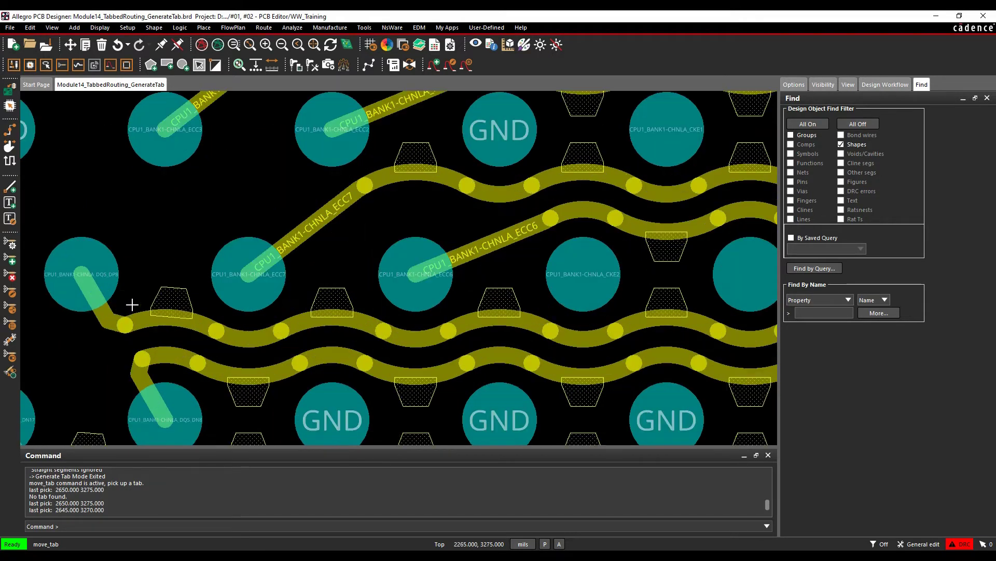
left_click(173, 289)
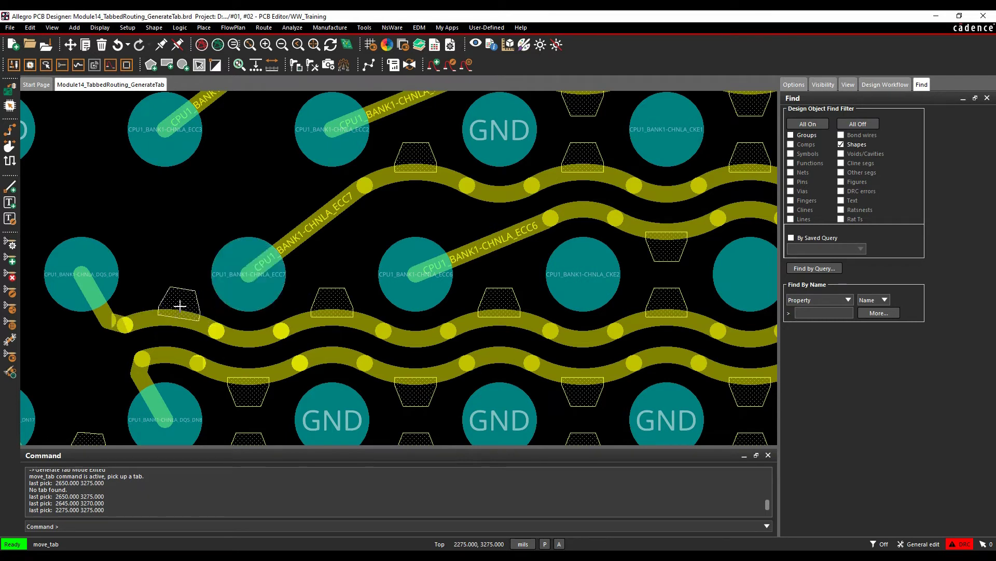
left_click(163, 305)
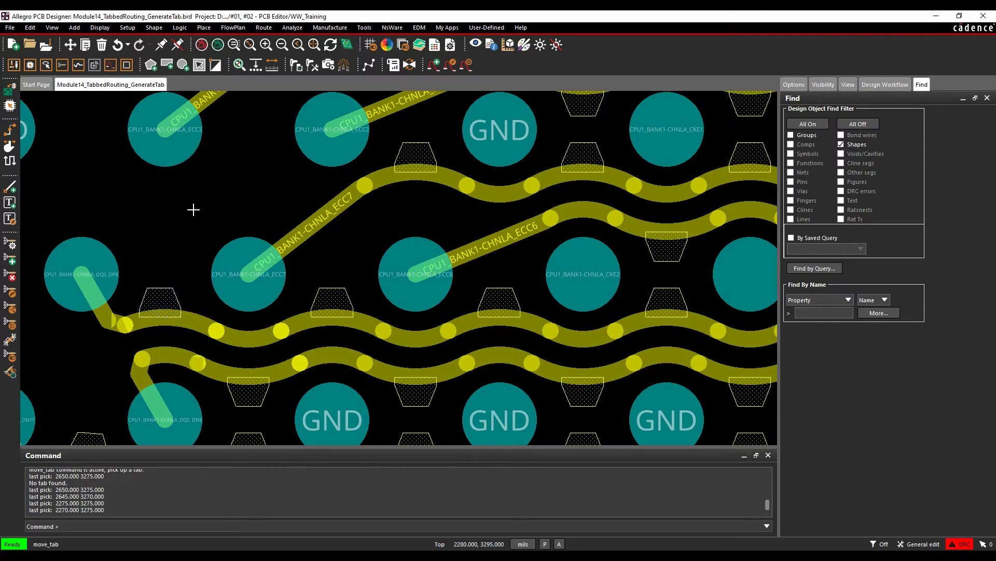
key("Right")
key("Right")
key("Right")
right_click(278, 227)
left_click(293, 235)
Try to delete the last pin-field tab on the CPU1_BANK1-CHNLA_ECC6 trace with Delete Tab, and end the command
scroll(275, 222, "down", 3)
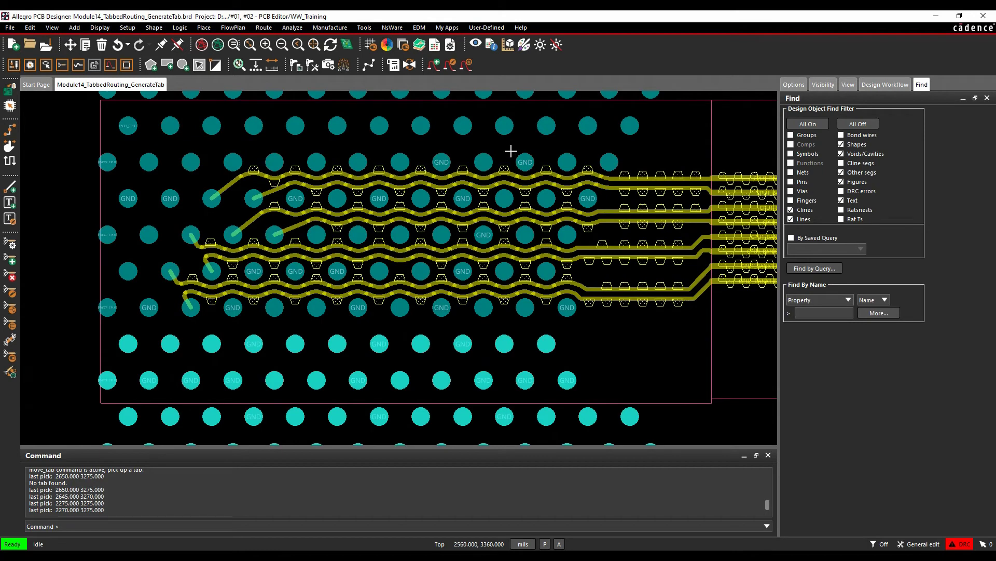
left_click(263, 27)
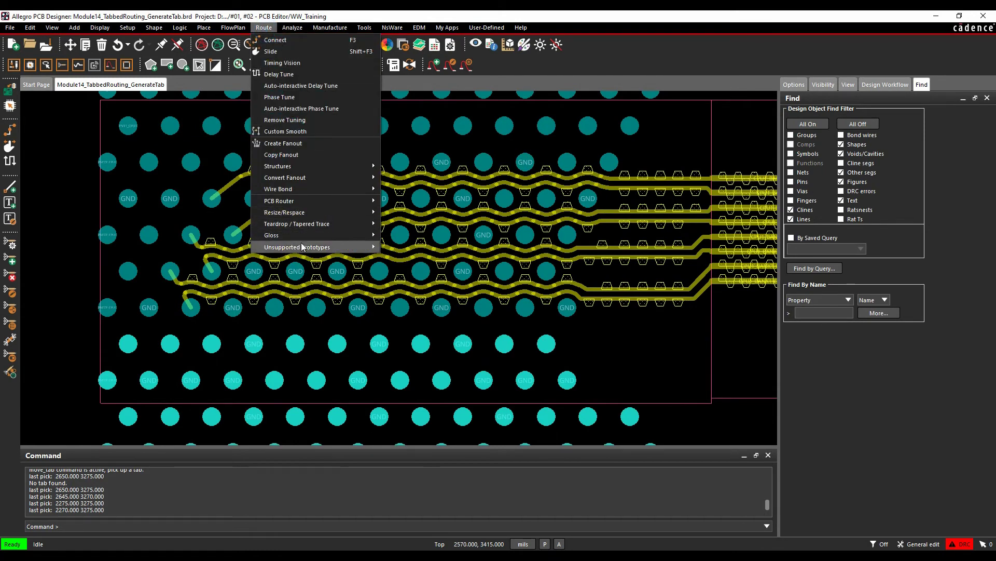
mouse_move(301, 247)
left_click(418, 304)
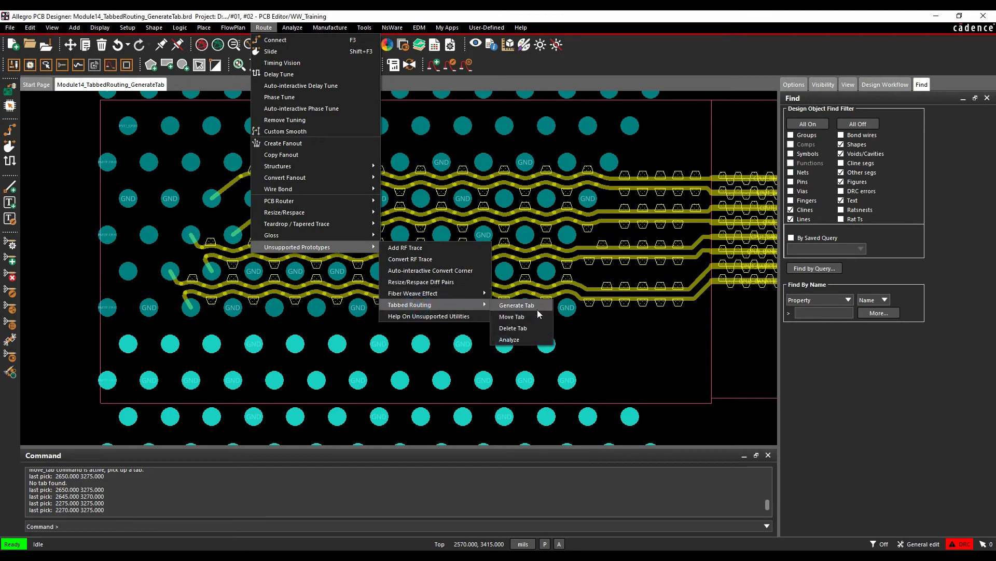
left_click(519, 329)
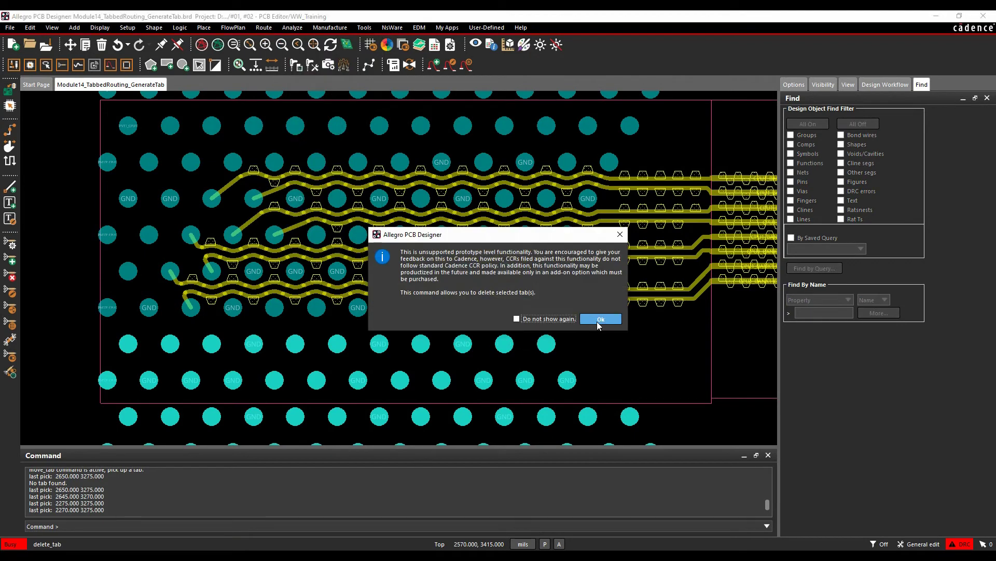
left_click(596, 319)
scroll(588, 233, "up", 3)
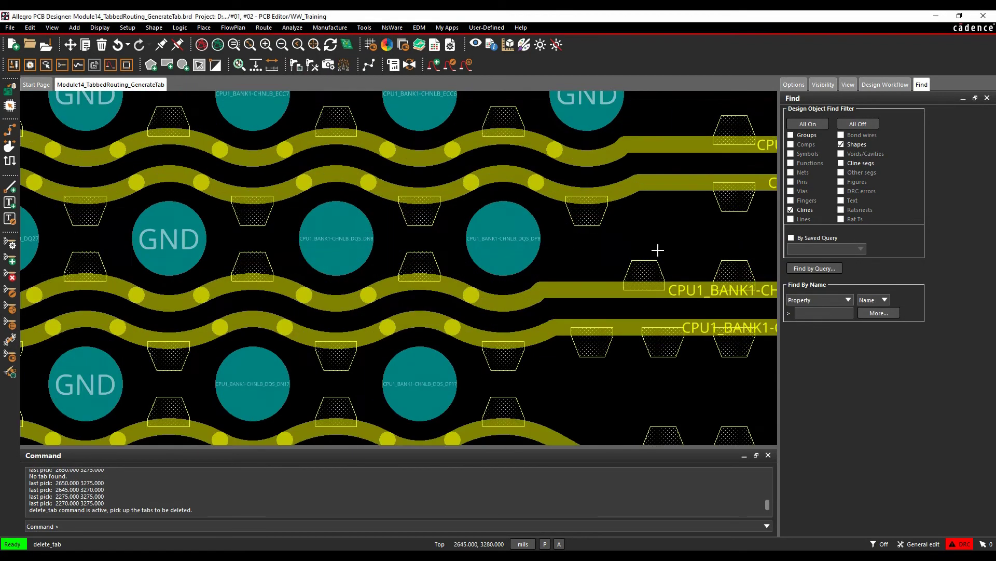
left_click(584, 219)
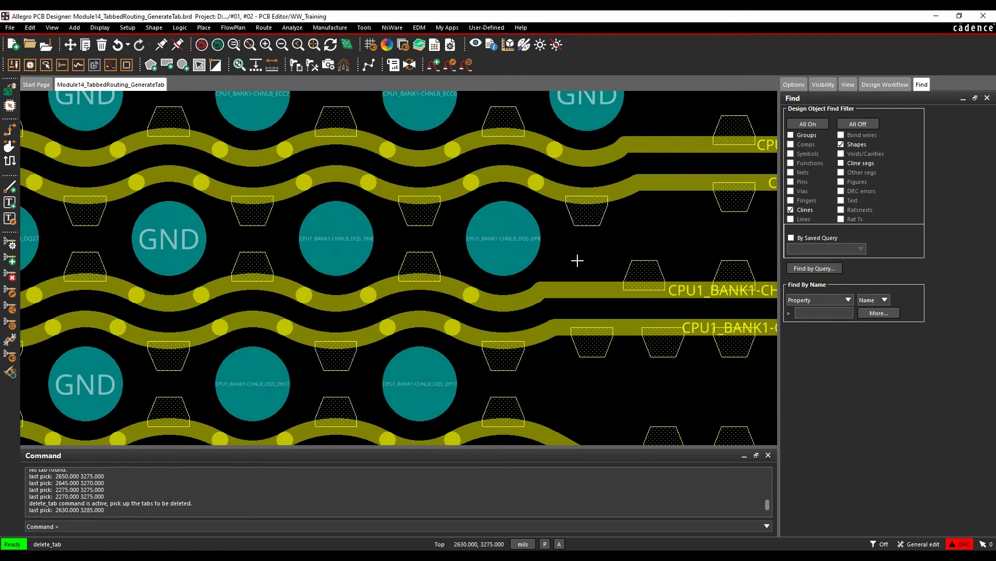
left_click(580, 258)
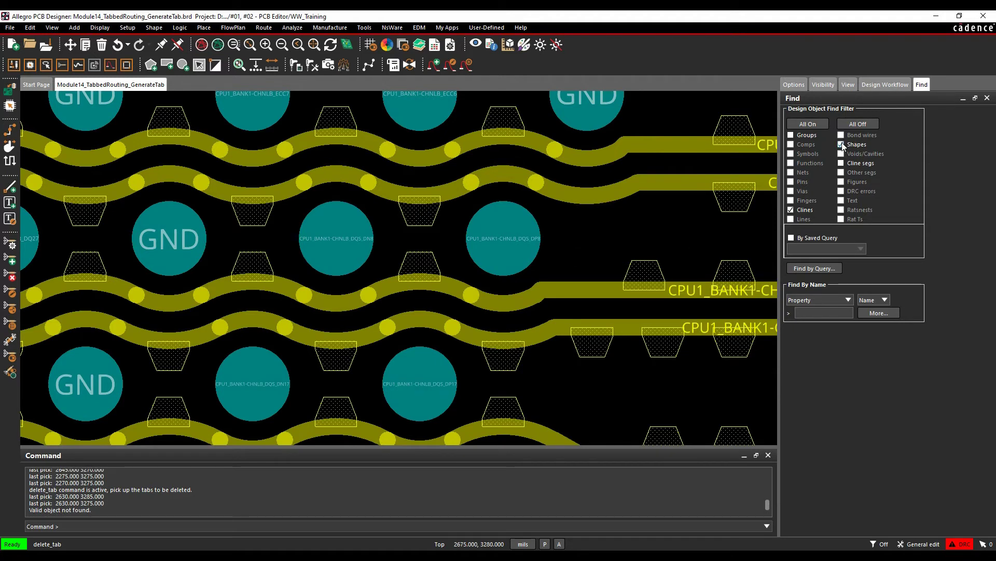
right_click(601, 237)
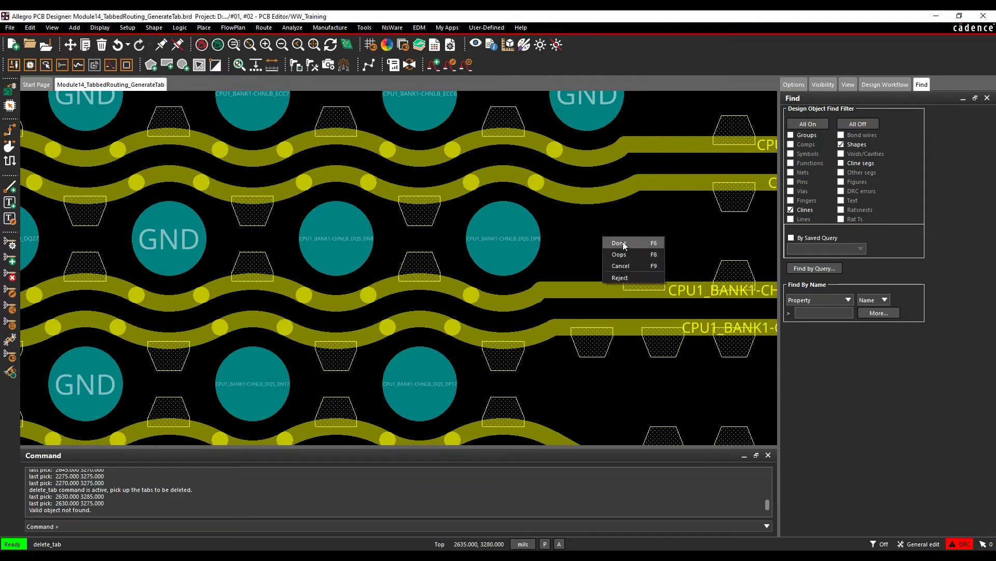
left_click(623, 240)
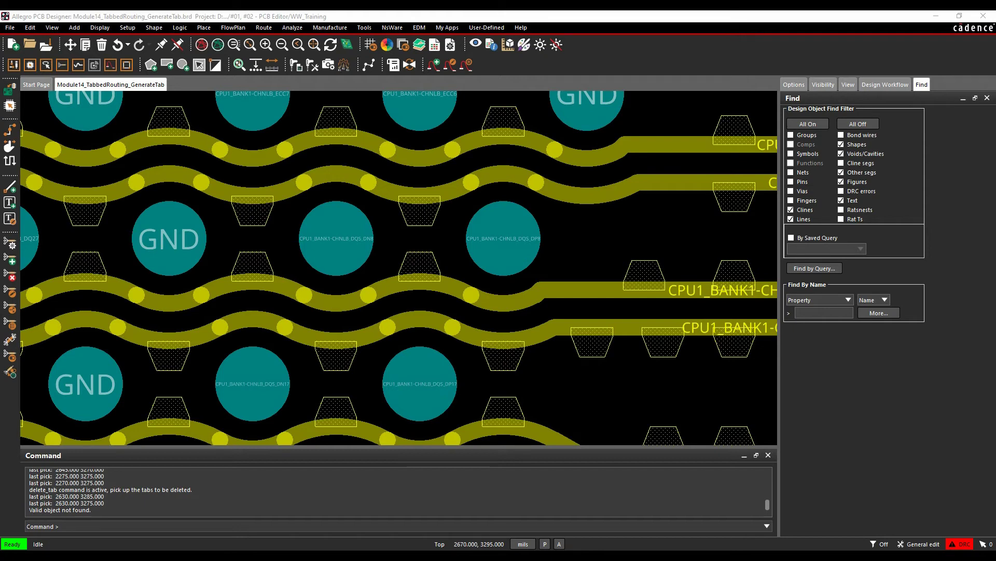
Open the Tabbed Routing Analyze tool in the Module14_TabbedRouting_AnalyzeTab board
left_click(264, 28)
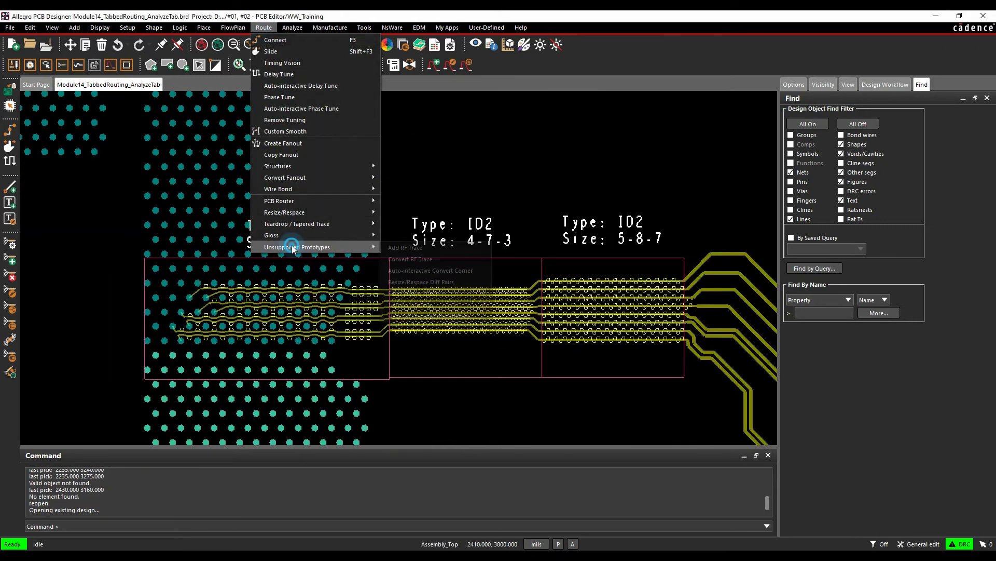
mouse_move(297, 247)
mouse_move(410, 305)
left_click(523, 341)
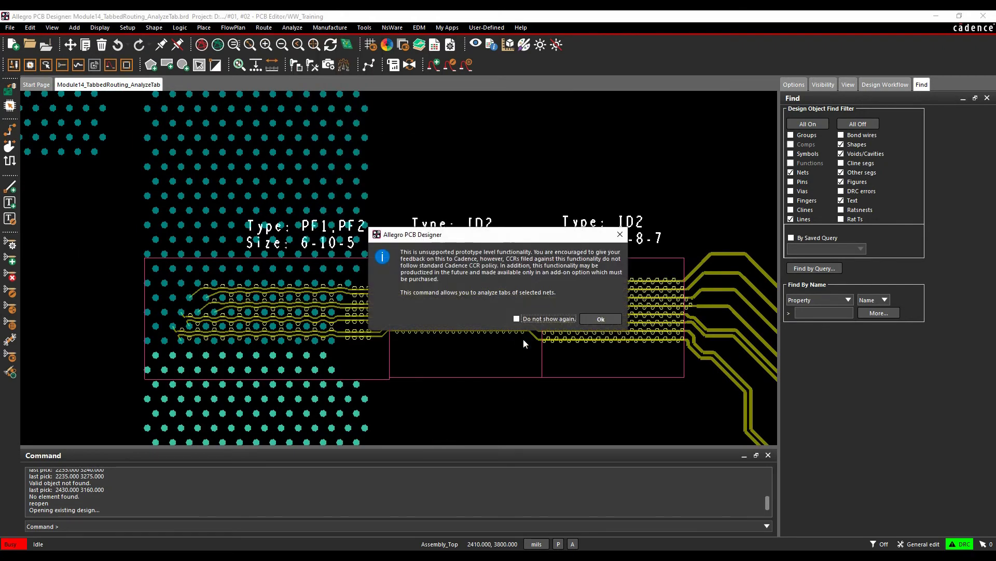
left_click(593, 322)
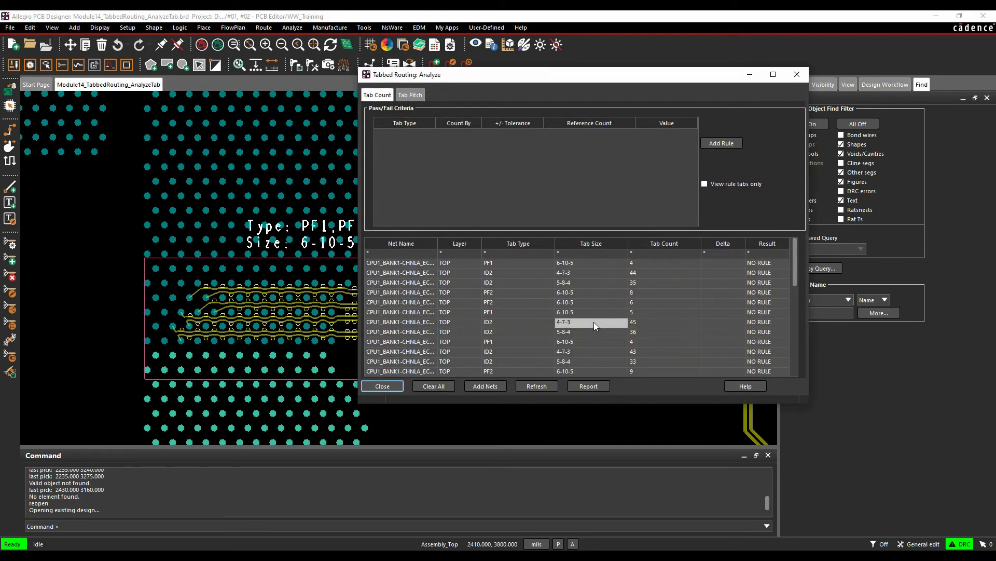
Clear the analysis list, add the tabbed memory nets again, and widen the Net Name column to show the full names
left_click(436, 386)
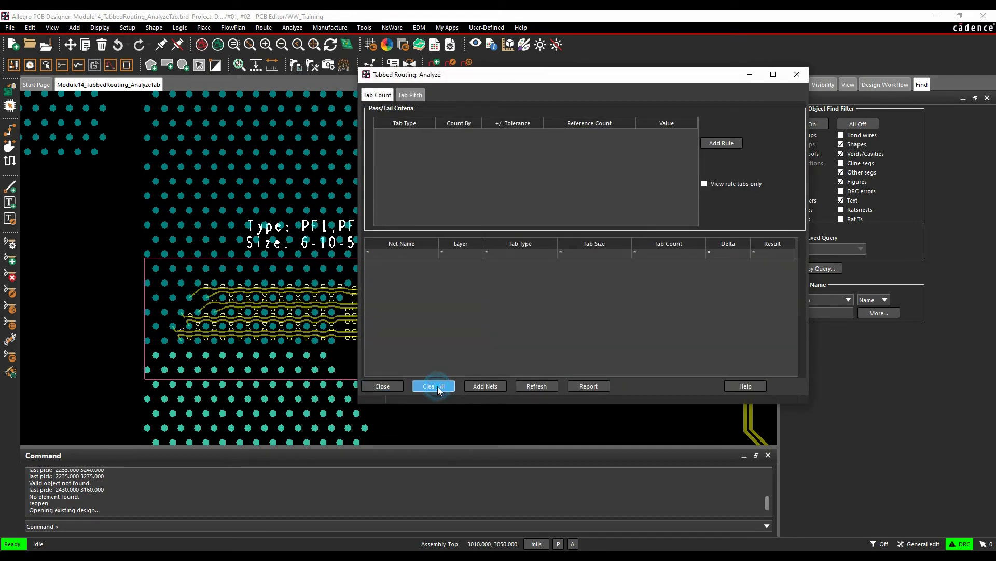
left_click(485, 387)
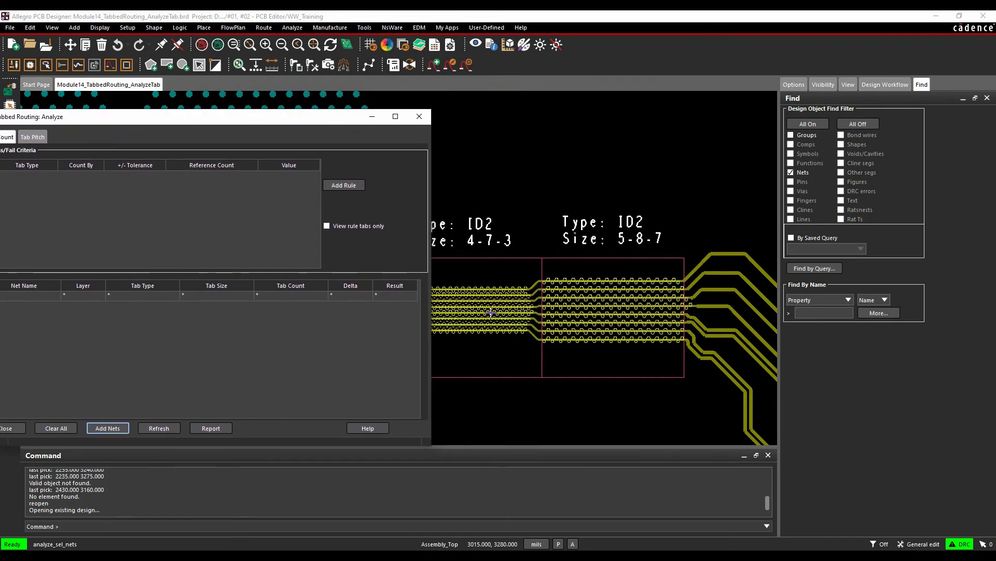
left_click(503, 274)
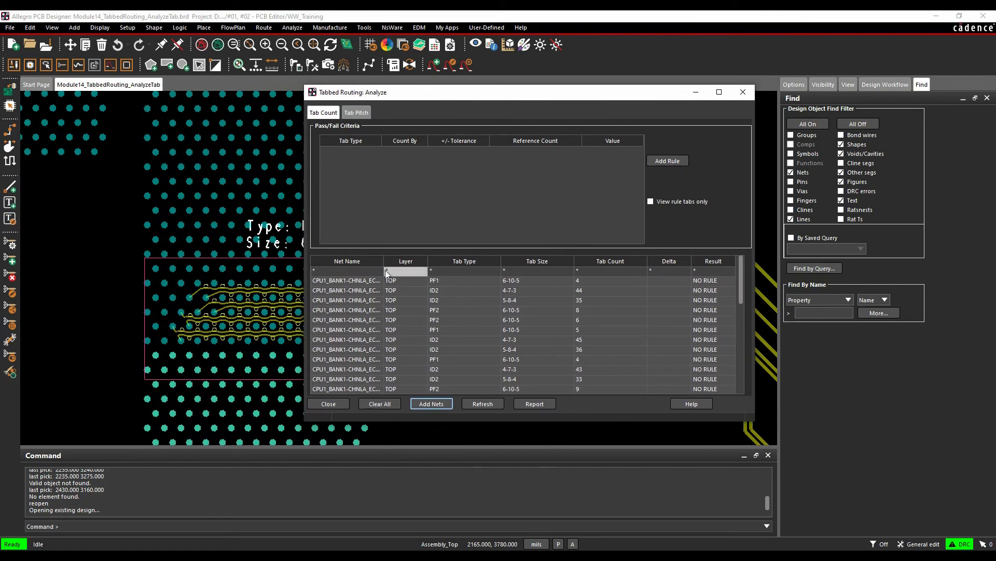
left_click_drag(383, 261, 425, 262)
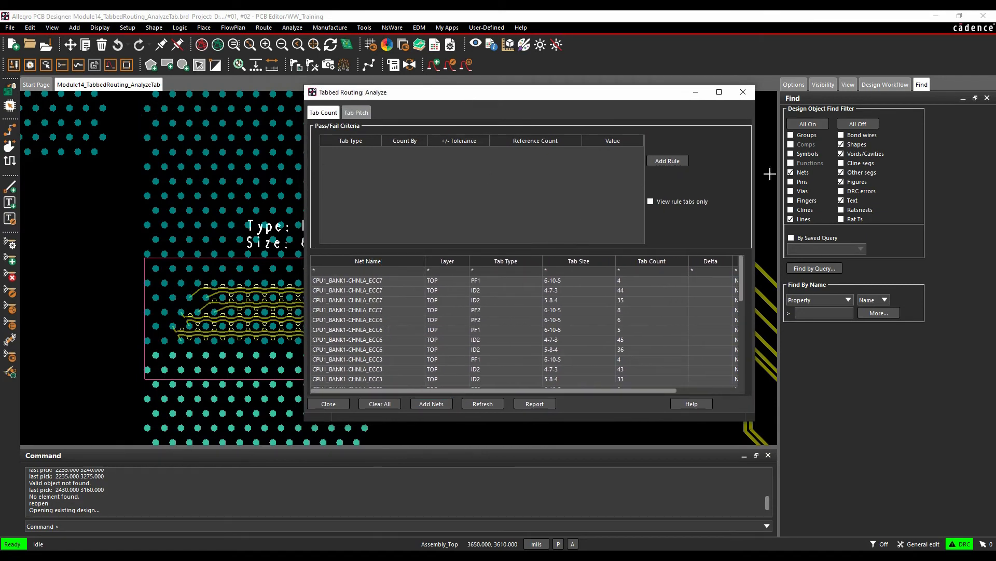
Start a new tab count rule and review the choices offered for Count By and Reference Count
left_click(670, 162)
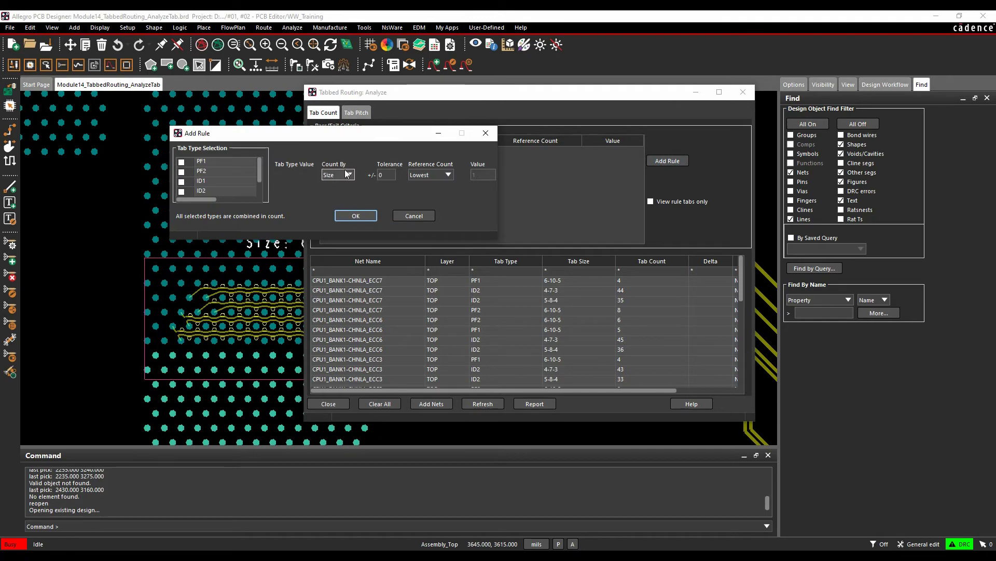
left_click_drag(336, 136, 511, 169)
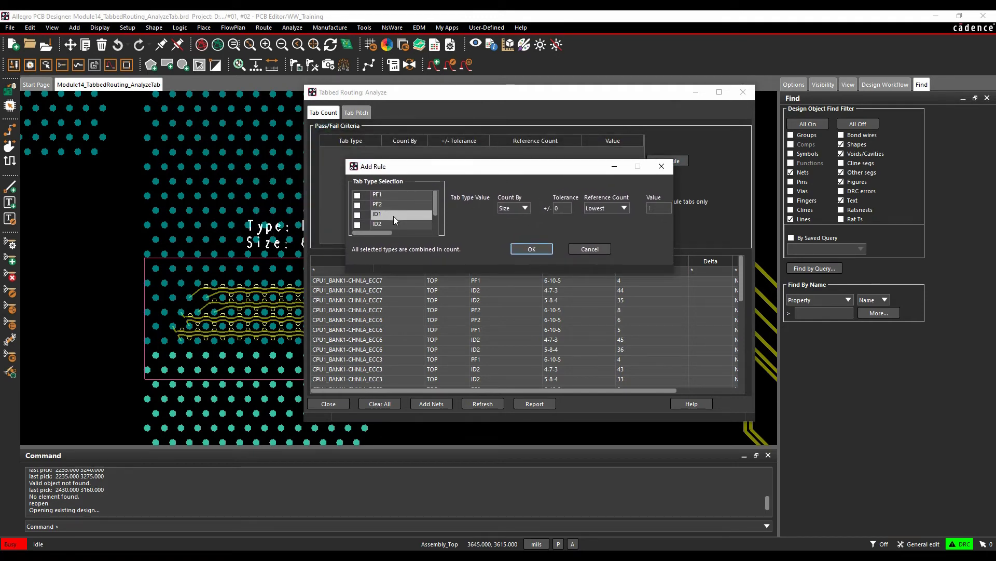
left_click(525, 208)
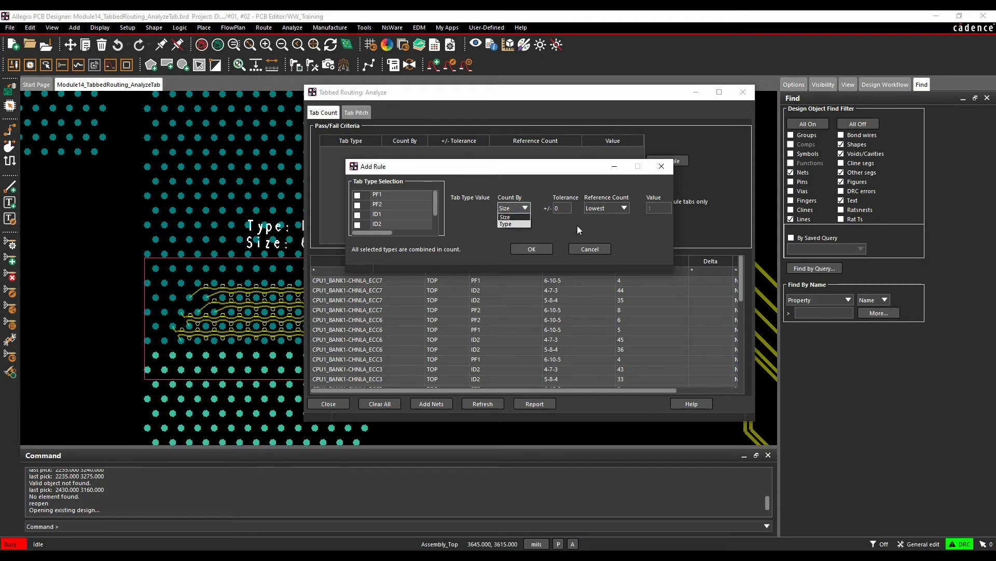
left_click(613, 208)
left_click(623, 208)
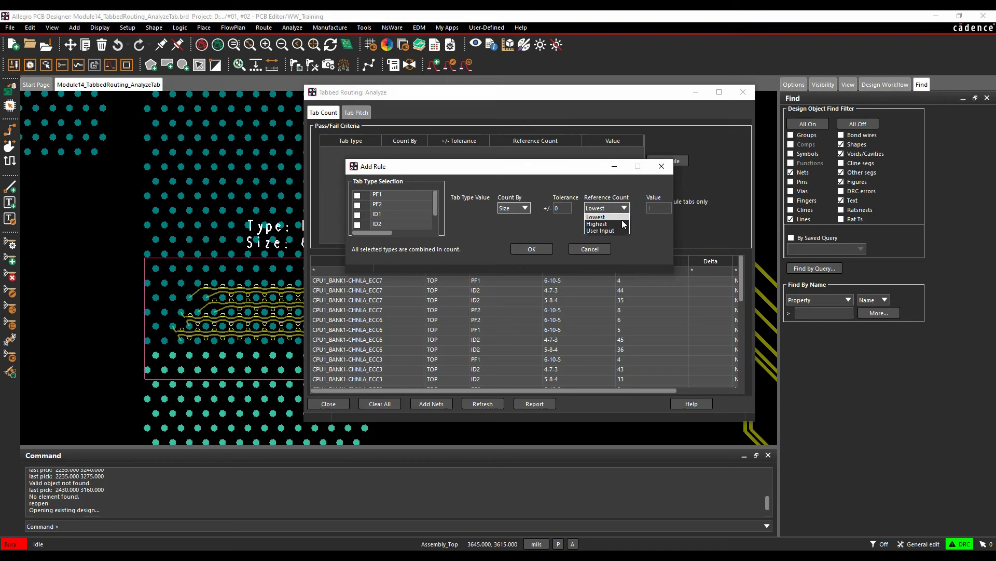
left_click(646, 237)
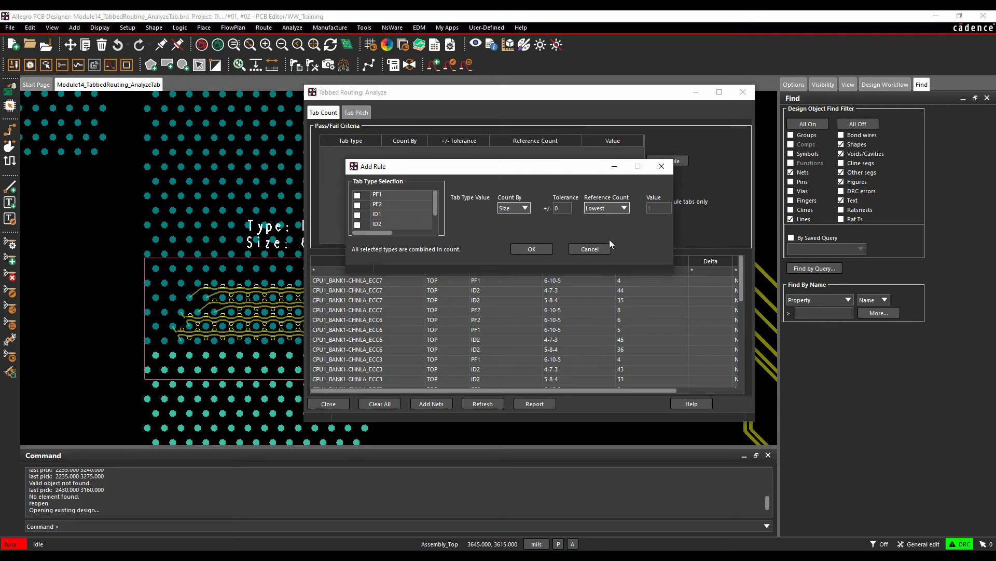
Add a tab count rule combining PF1 and PF2, counted by Type, with tolerance 2 and the Lowest reference count
left_click(357, 196)
left_click(358, 205)
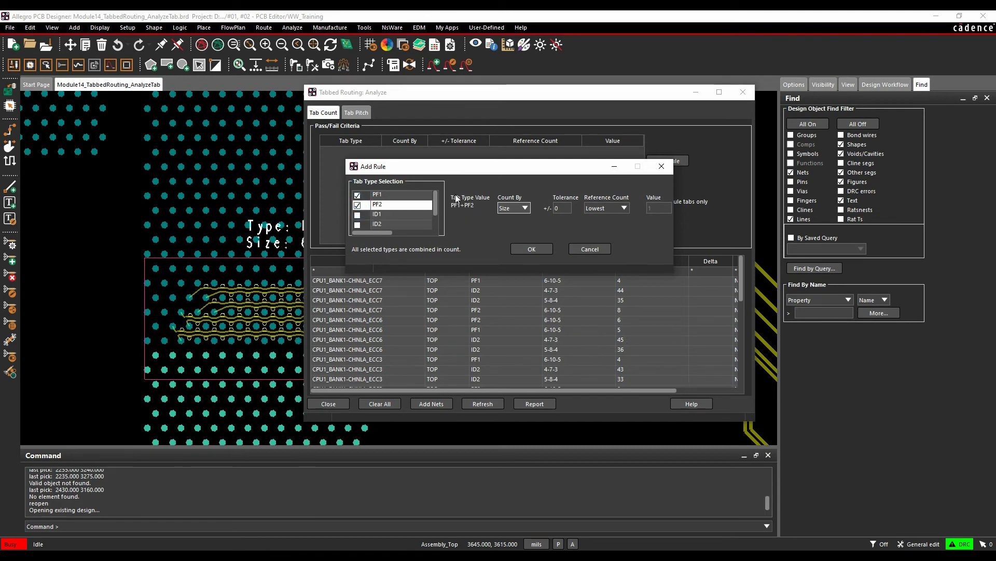
left_click(525, 209)
left_click(516, 223)
left_click(569, 208)
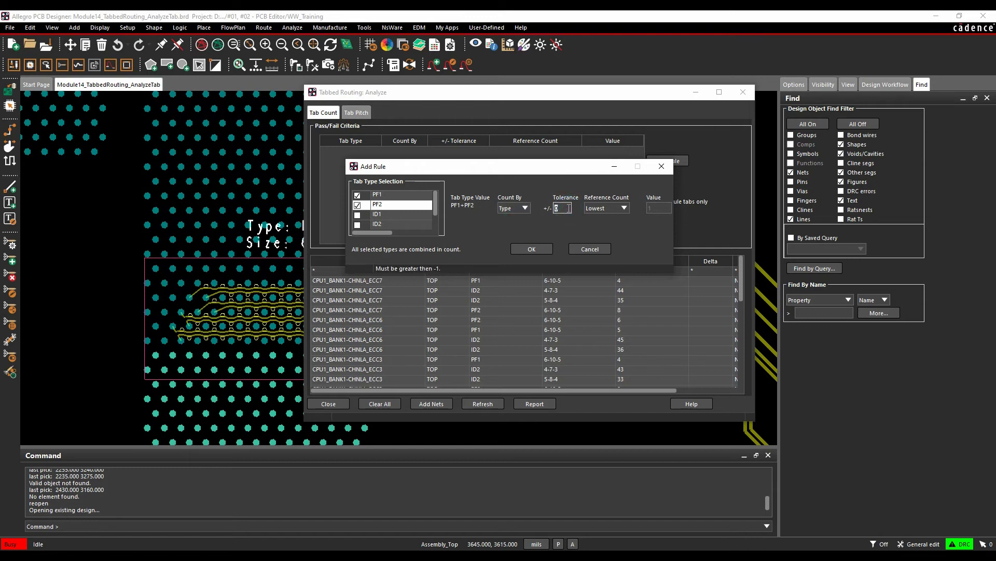
type("2")
key("Tab")
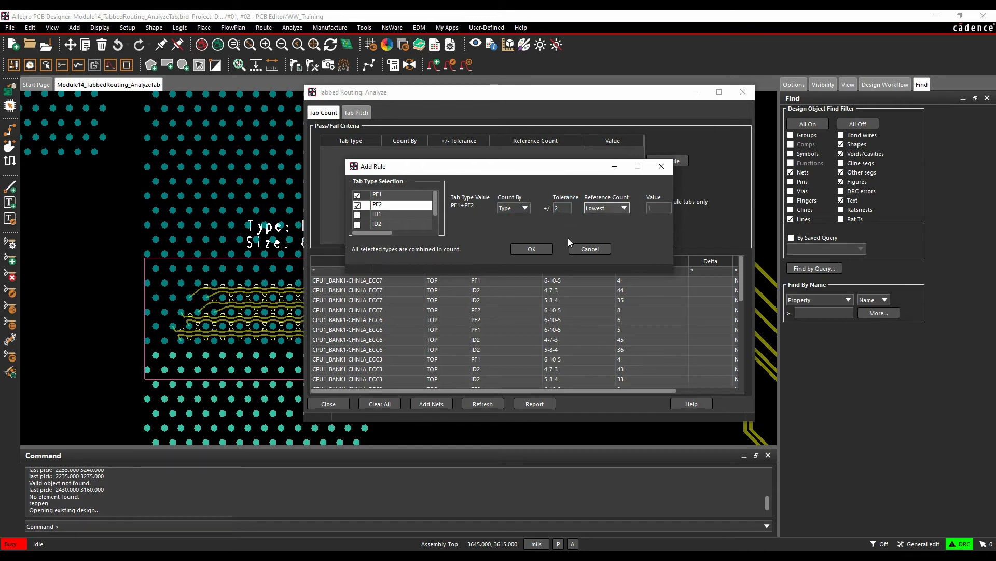
left_click(534, 248)
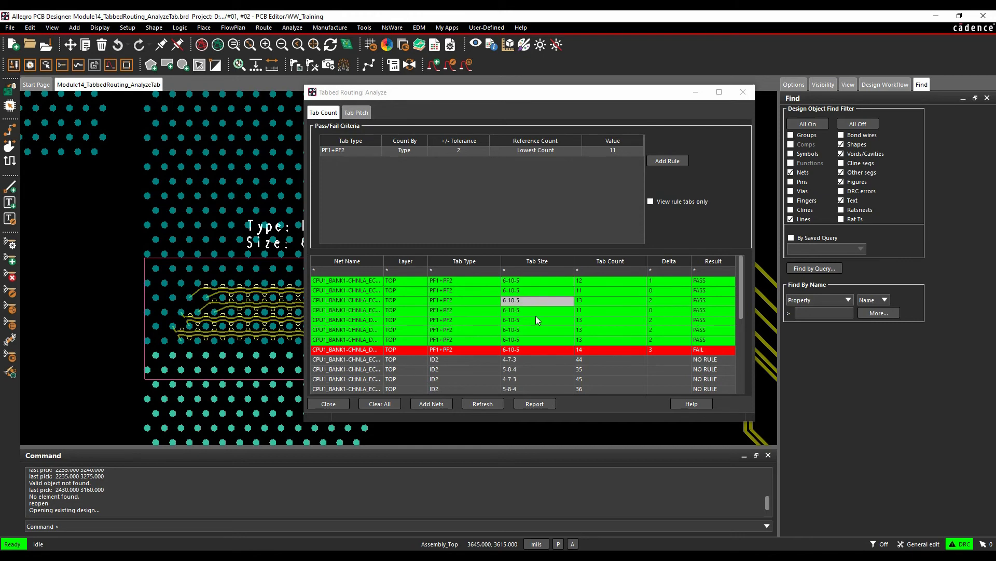
Add a second tab count rule for ID2, counted by Size, with tolerance 1 and the Lowest reference count
scroll(529, 373, "down", 4)
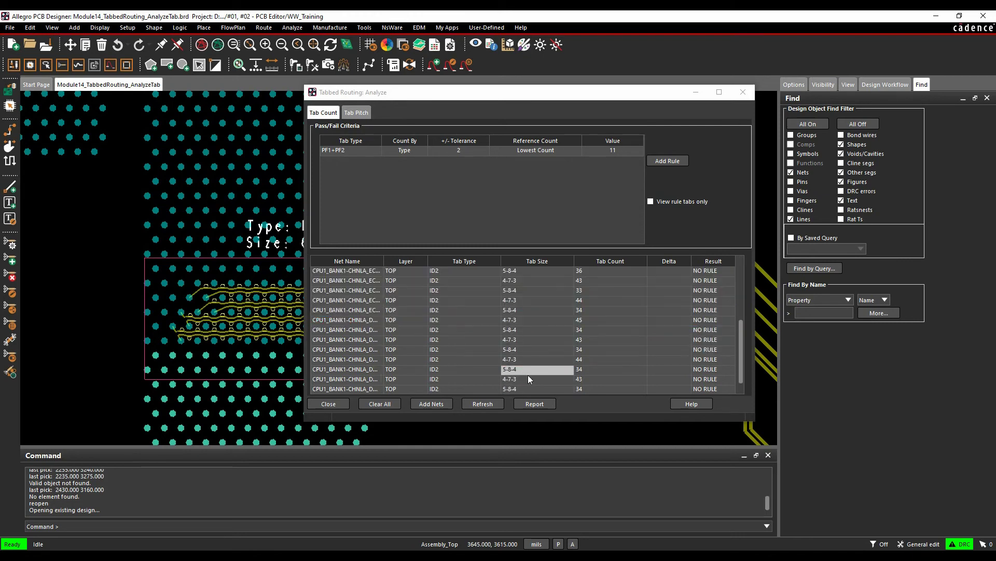
scroll(528, 374, "up", 5)
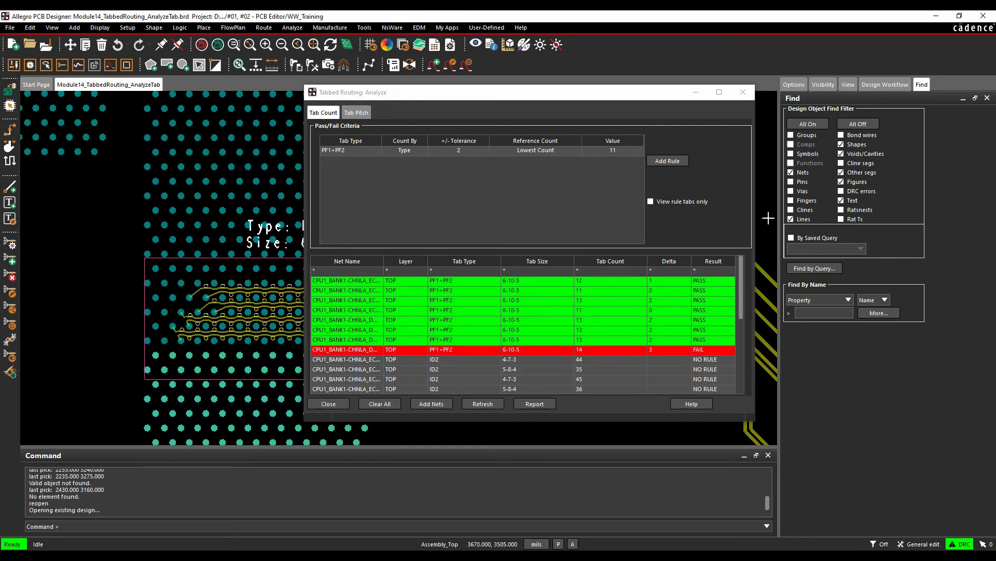
left_click(666, 161)
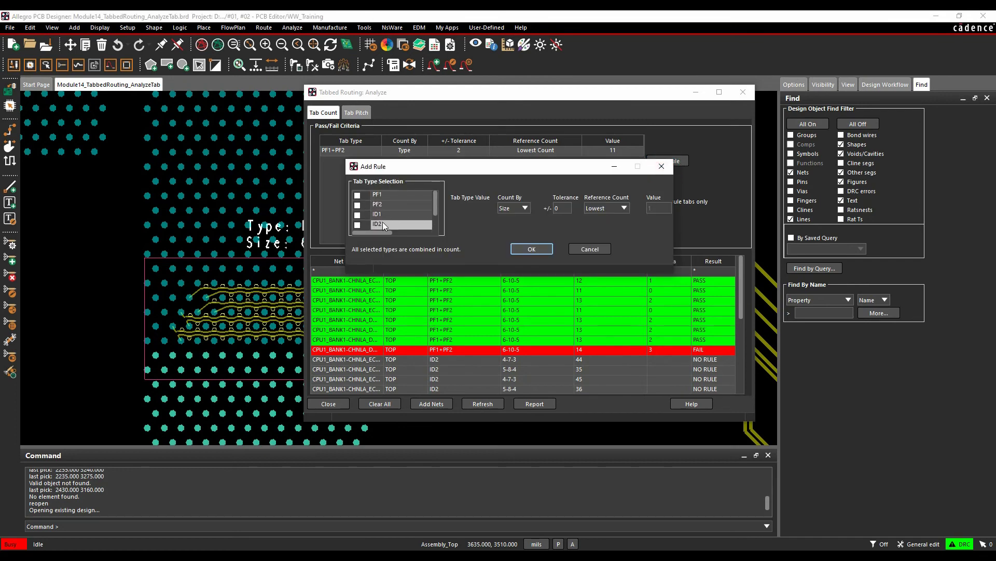
left_click(357, 225)
left_click(523, 208)
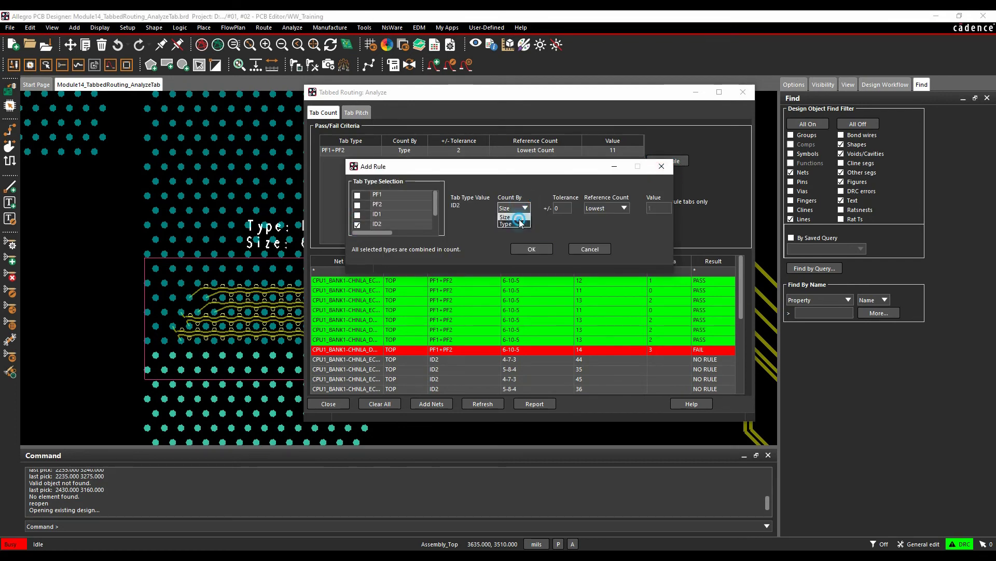
left_click(563, 207)
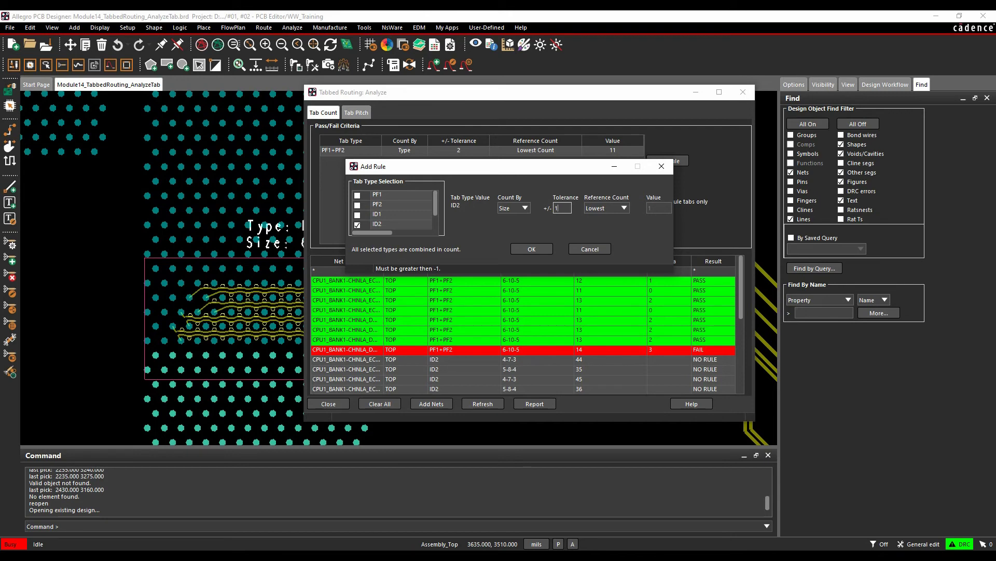
key("Tab")
left_click(532, 249)
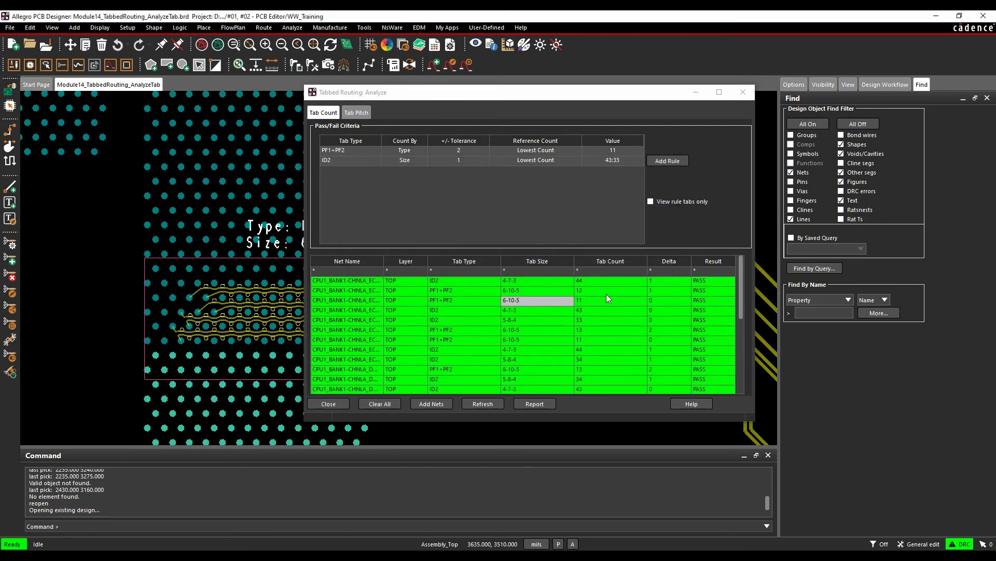
Sort the tab count results in ascending order by Result and refresh the list down to the failing rows
scroll(682, 328, "down", 3)
scroll(681, 329, "up", 3)
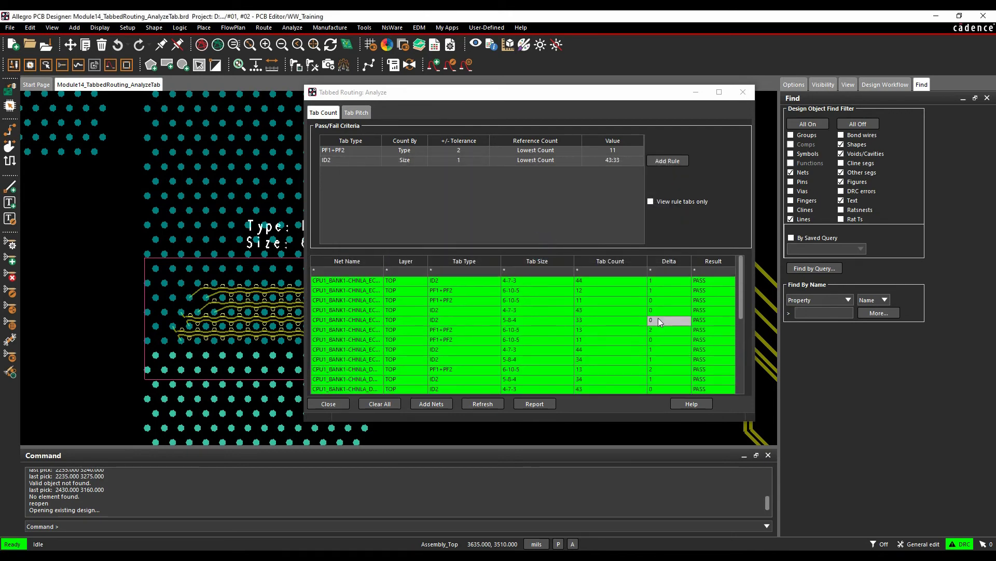
scroll(654, 317, "down", 3)
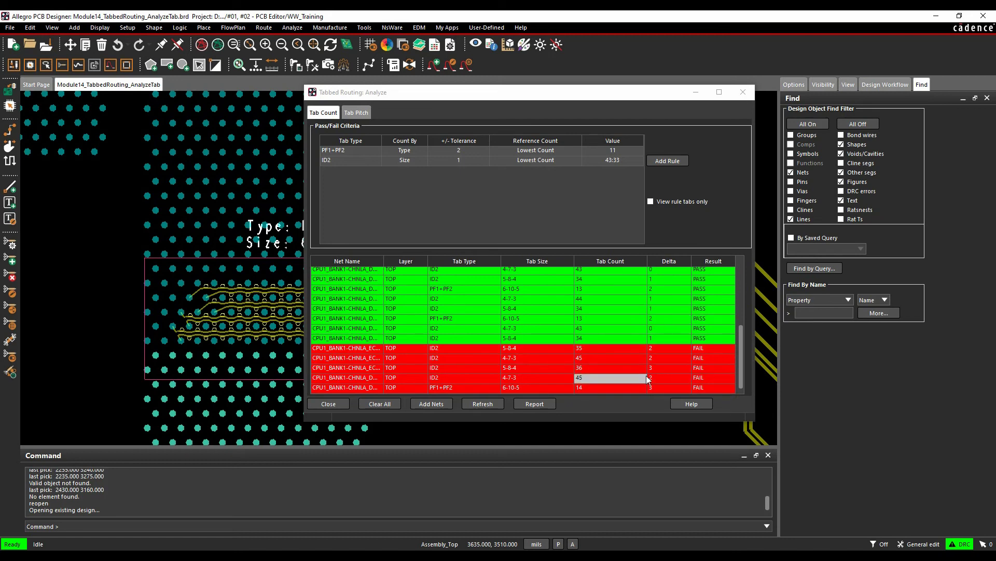
scroll(695, 311, "up", 5)
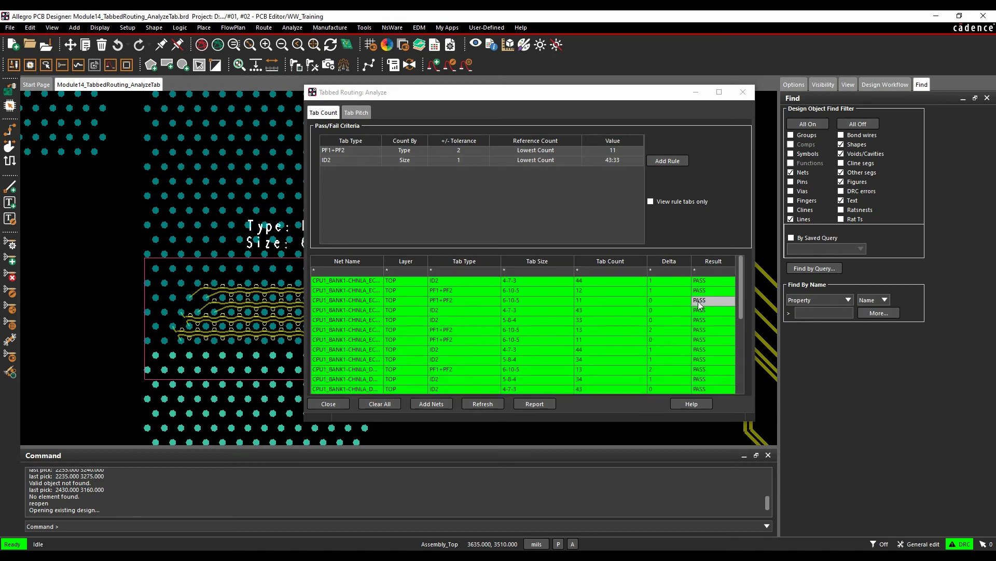
left_click(711, 260)
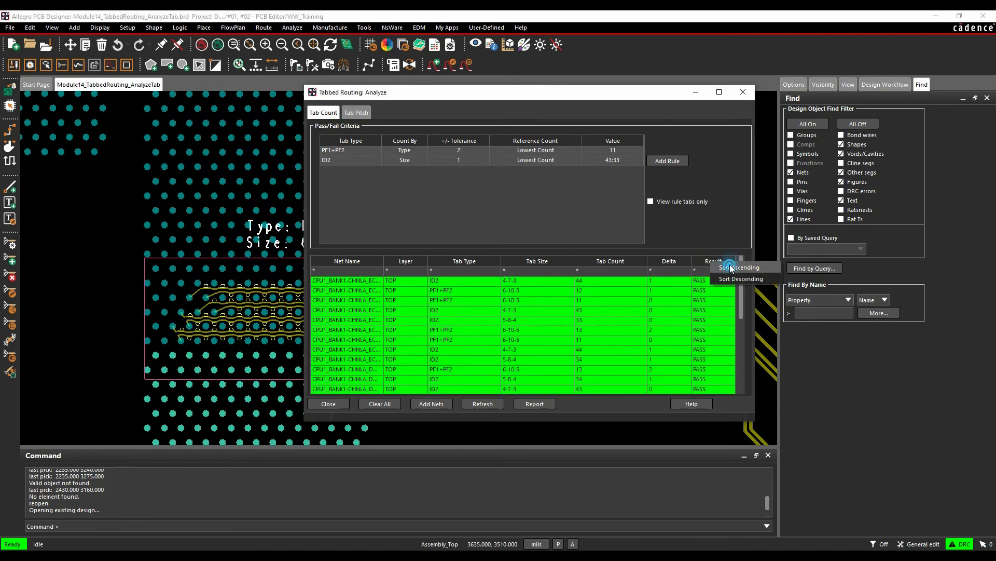
left_click_drag(740, 275, 743, 370)
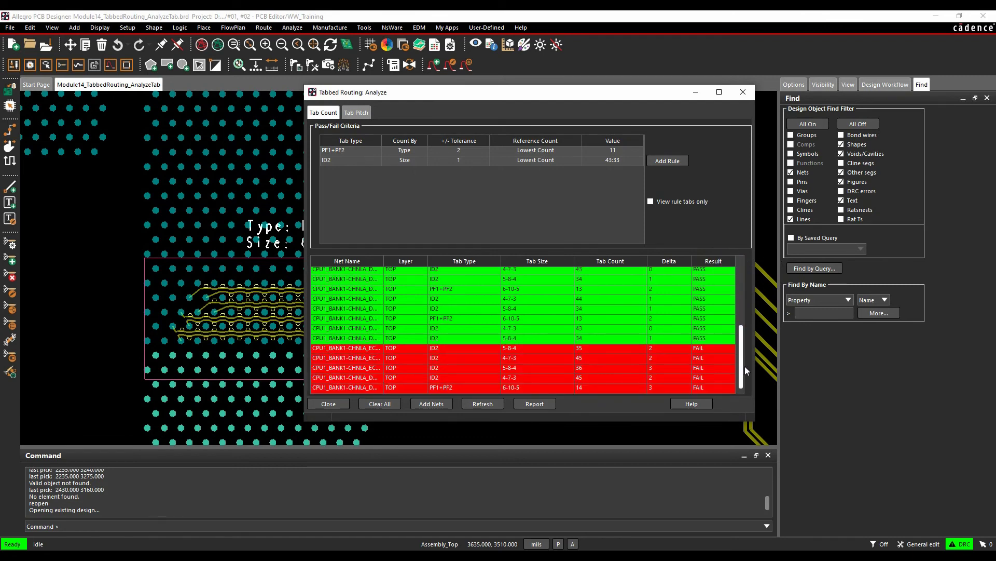
left_click(488, 403)
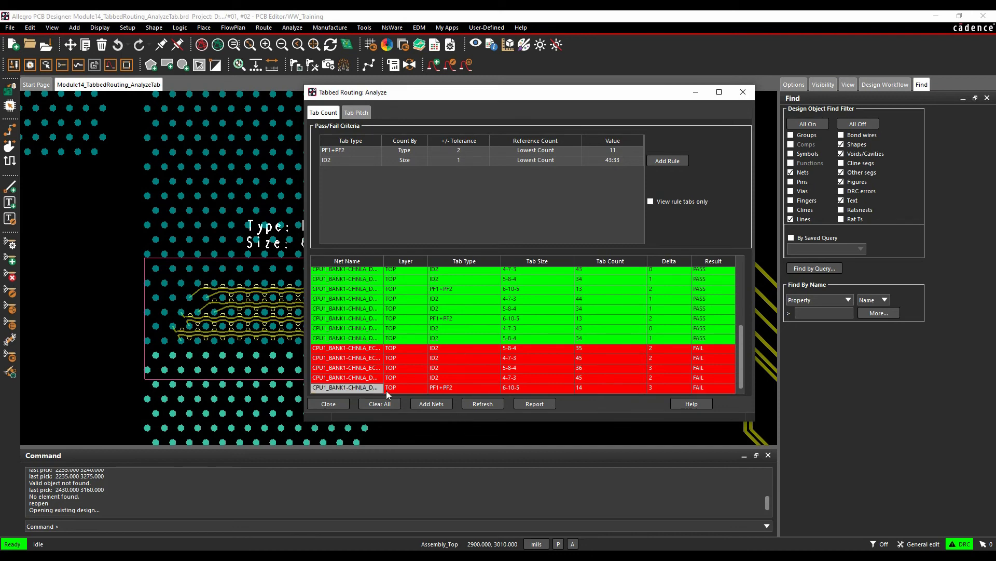
Highlight the trace of the failing PF1+PF2 net on the board from its row in the results
left_click(443, 391)
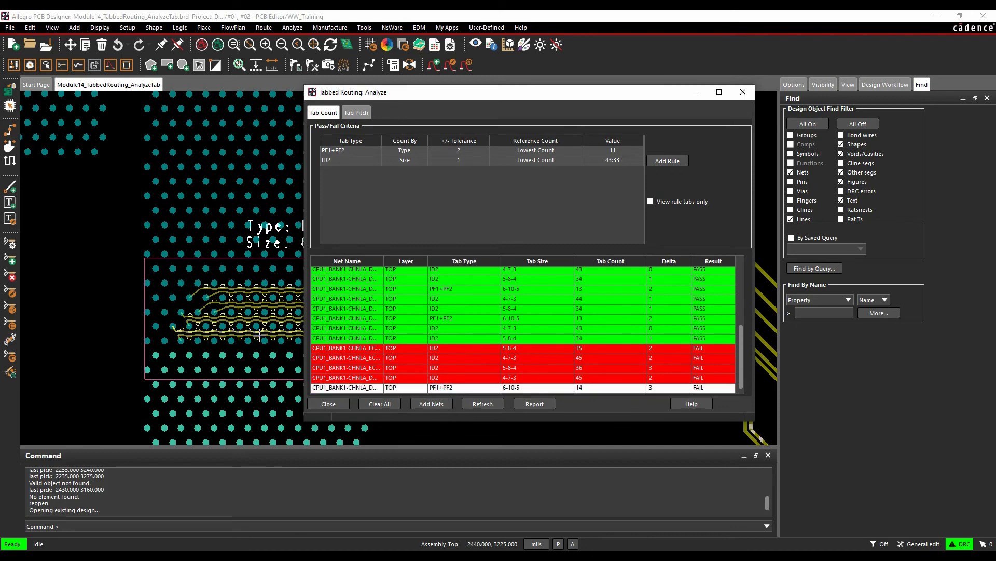
scroll(210, 340, "up", 3)
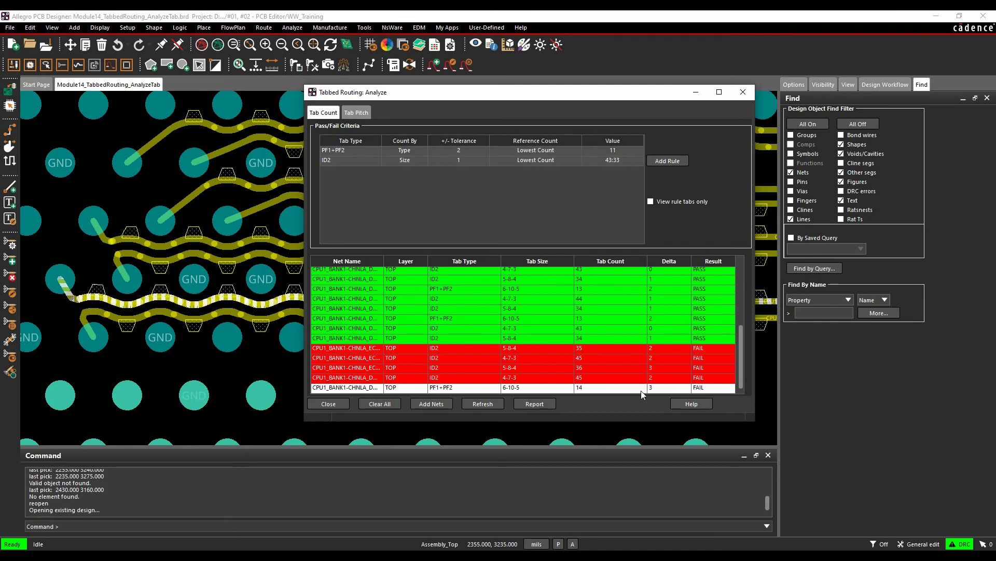
left_click(644, 369)
Delete the first pin-field tab above the start of the highlighted trace with Delete Tab, end the command, and check the remaining failing rows
left_click(264, 27)
mouse_move(311, 247)
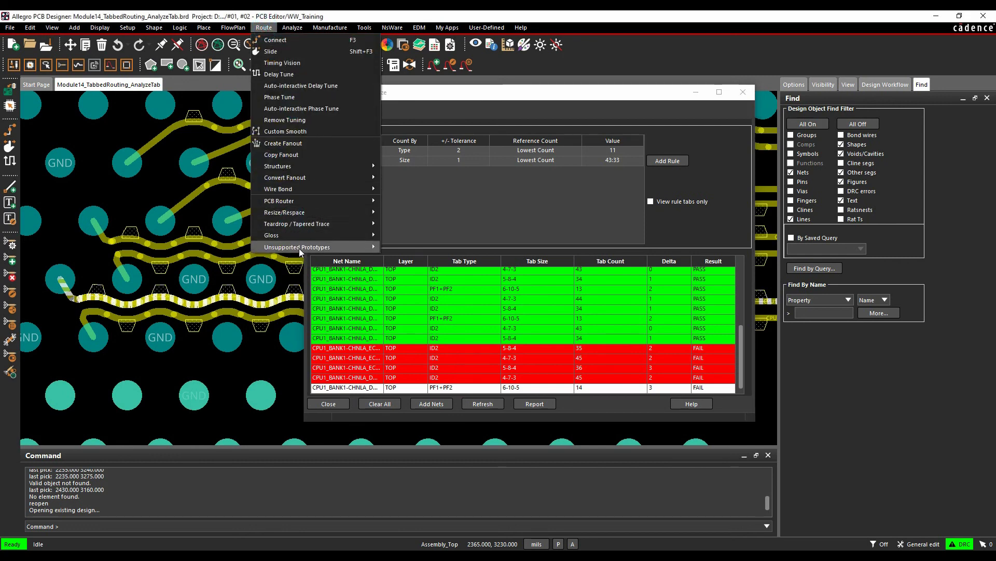
mouse_move(433, 307)
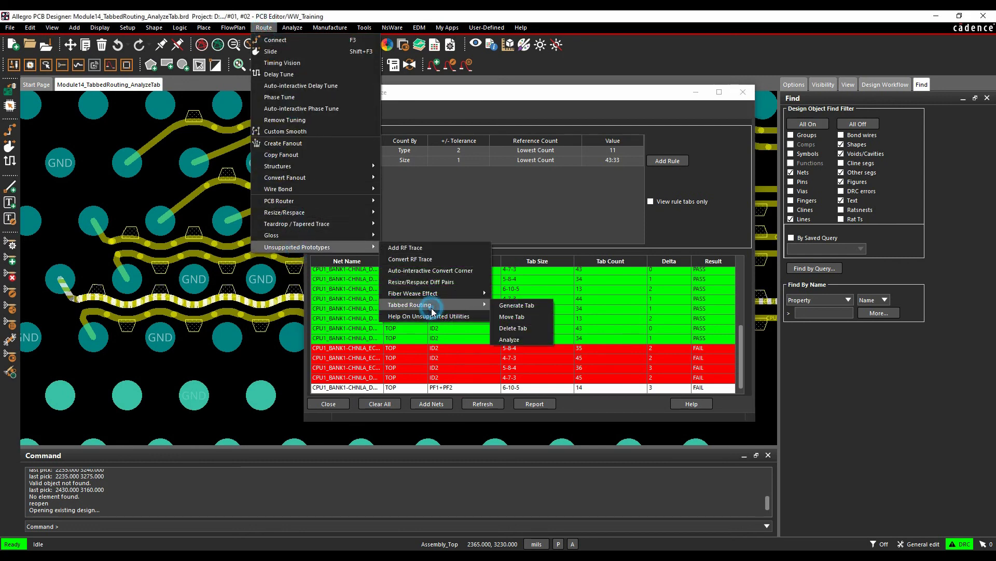
left_click(516, 329)
left_click(592, 317)
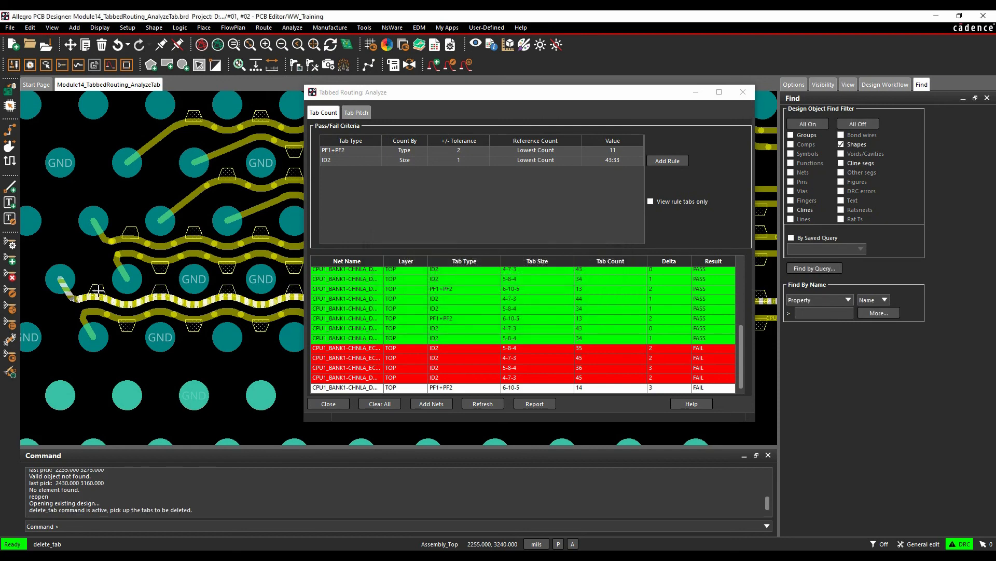
left_click(95, 284)
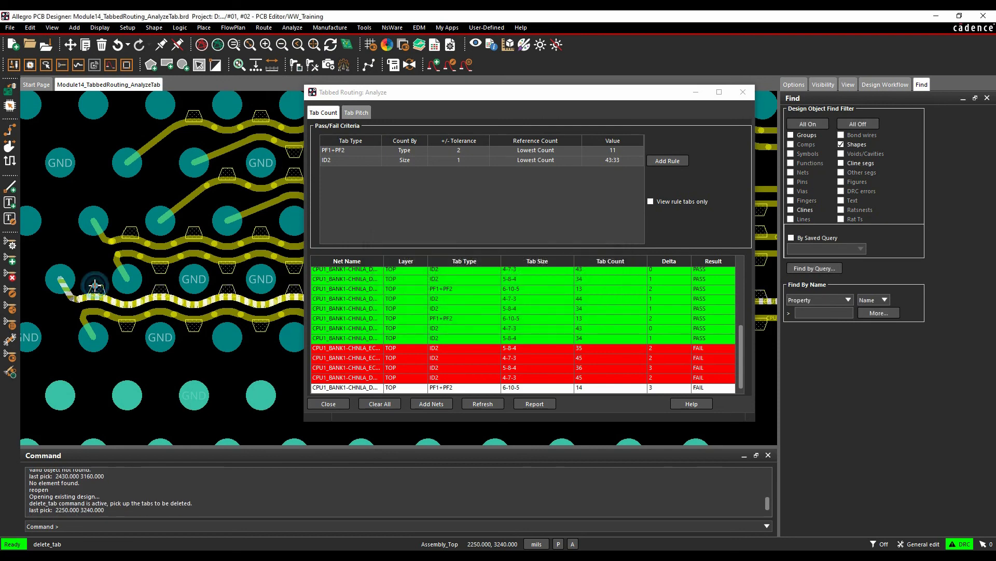
left_click(66, 237)
right_click(68, 239)
left_click(81, 246)
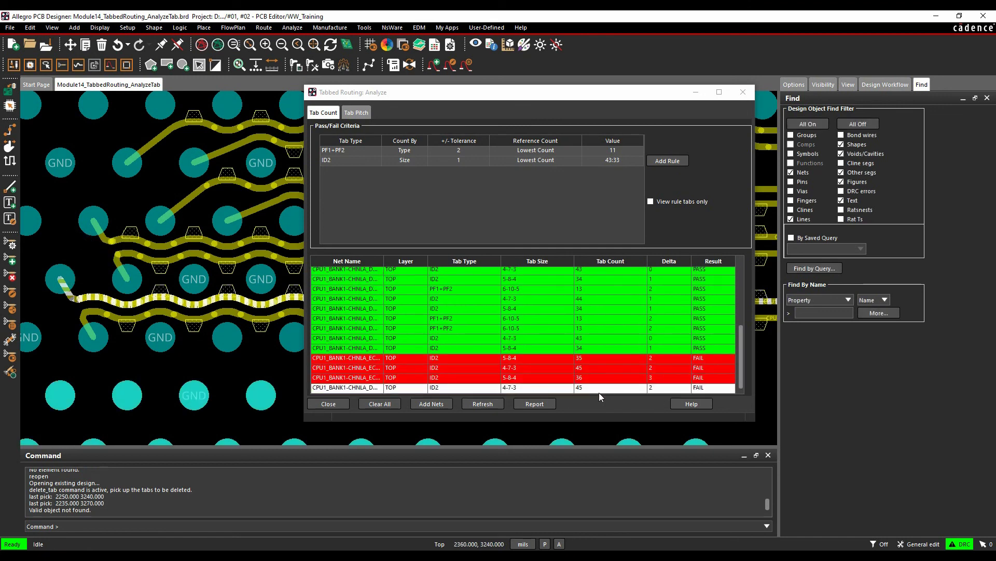
left_click(592, 378)
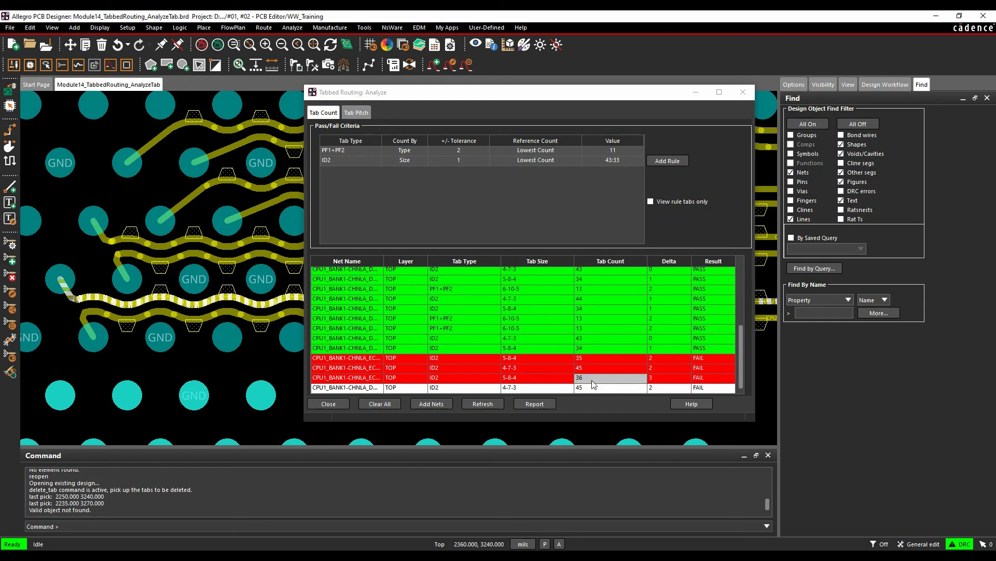